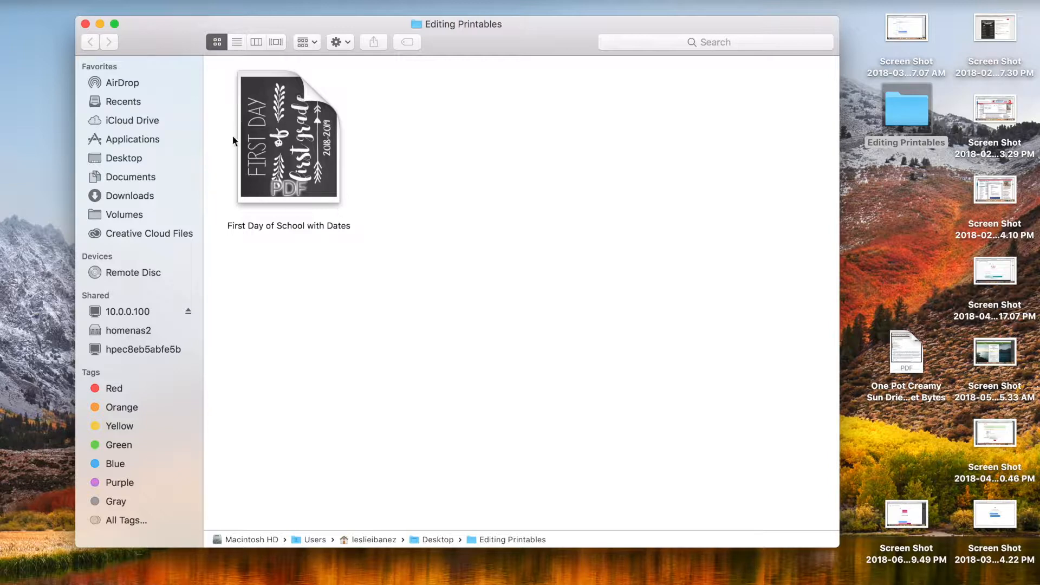
Open the 'First Day of School with Dates' PDF from Editing Printables in Preview.
{"action": "double_click", "coordinate": [290, 142]}
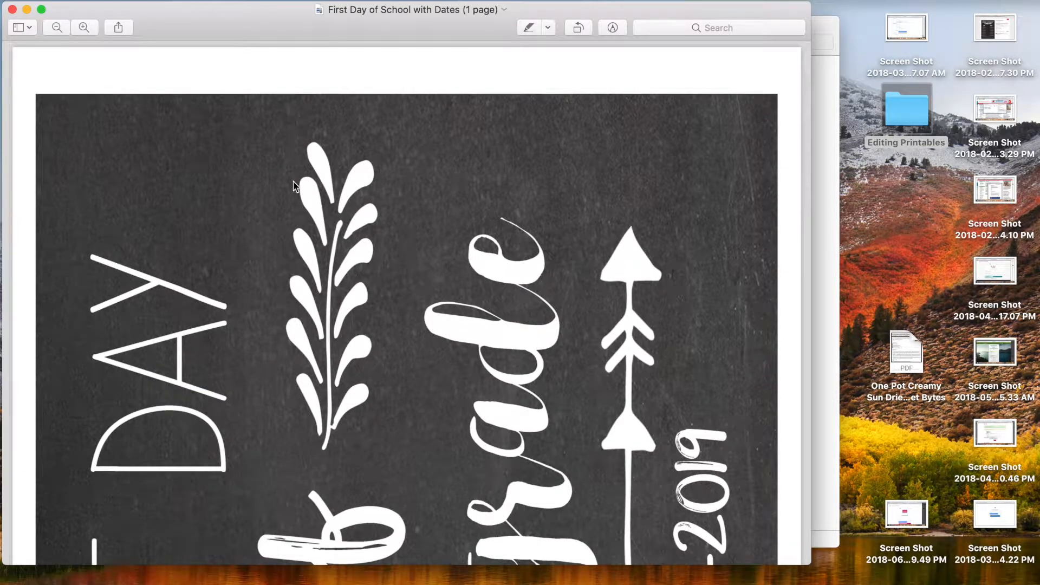
Save the 'First Day of School with Dates' PDF in Preview.
{"action": "scroll", "coordinate": [294, 181], "scroll_direction": "down", "scroll_amount": 10}
{"action": "scroll", "coordinate": [295, 180], "scroll_direction": "up", "scroll_amount": 10}
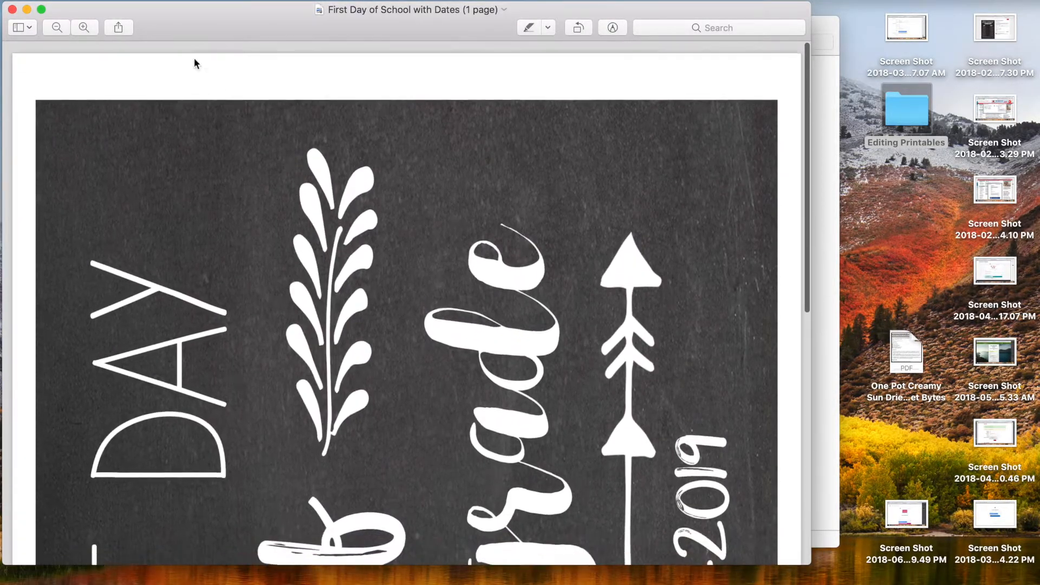
{"action": "left_click", "coordinate": [102, 1]}
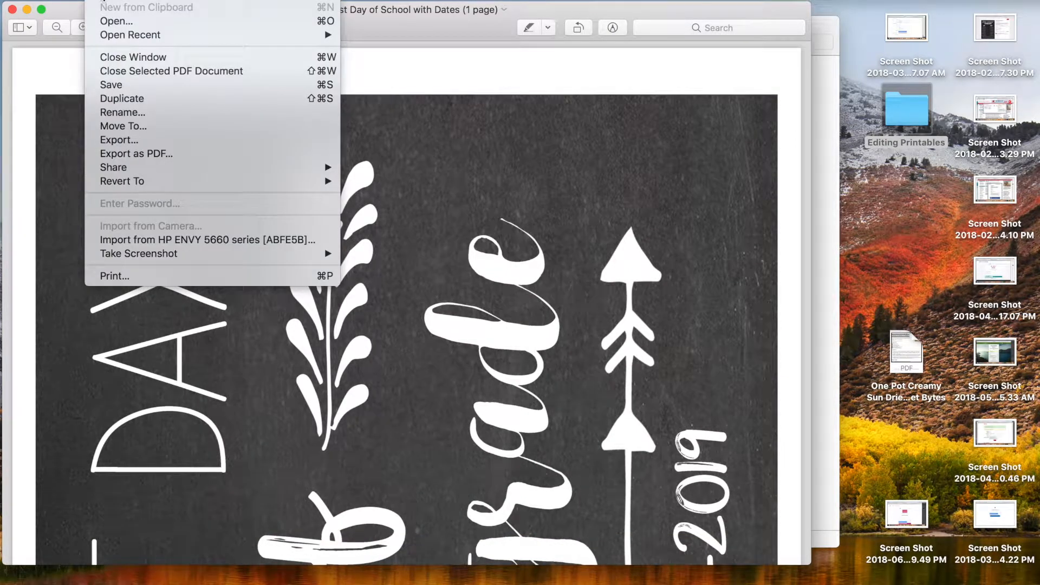
{"action": "left_click", "coordinate": [111, 85]}
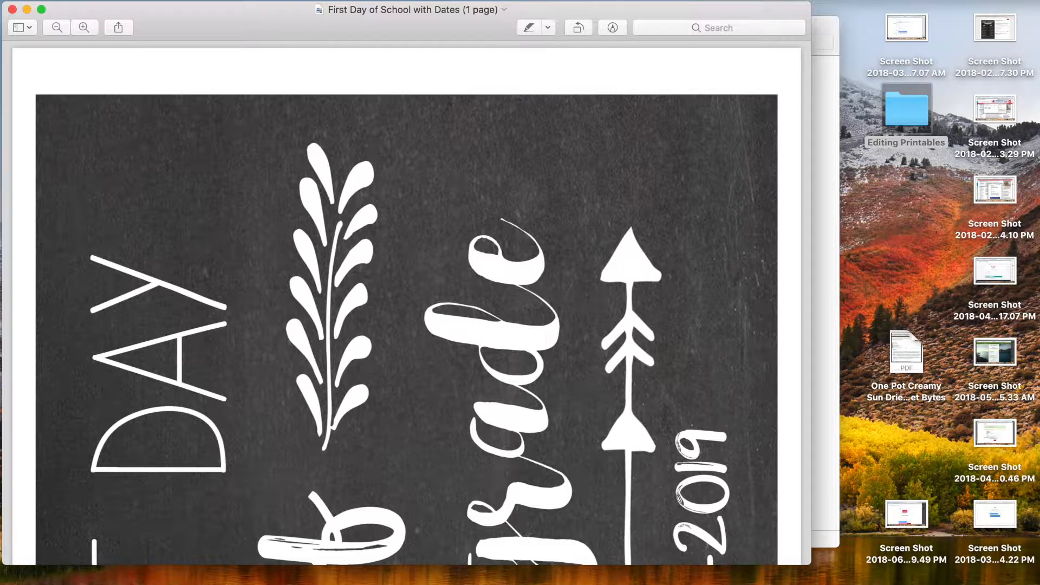
Duplicate the PDF into a 'First Day of School with Dates copy' window and move it aside.
{"action": "left_click", "coordinate": [98, 0]}
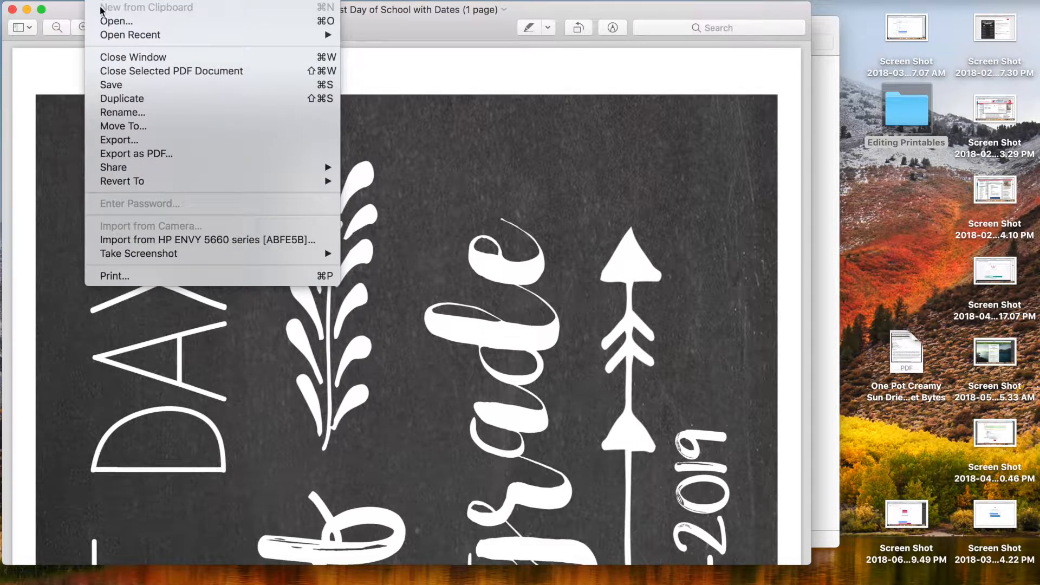
{"action": "left_click", "coordinate": [115, 99]}
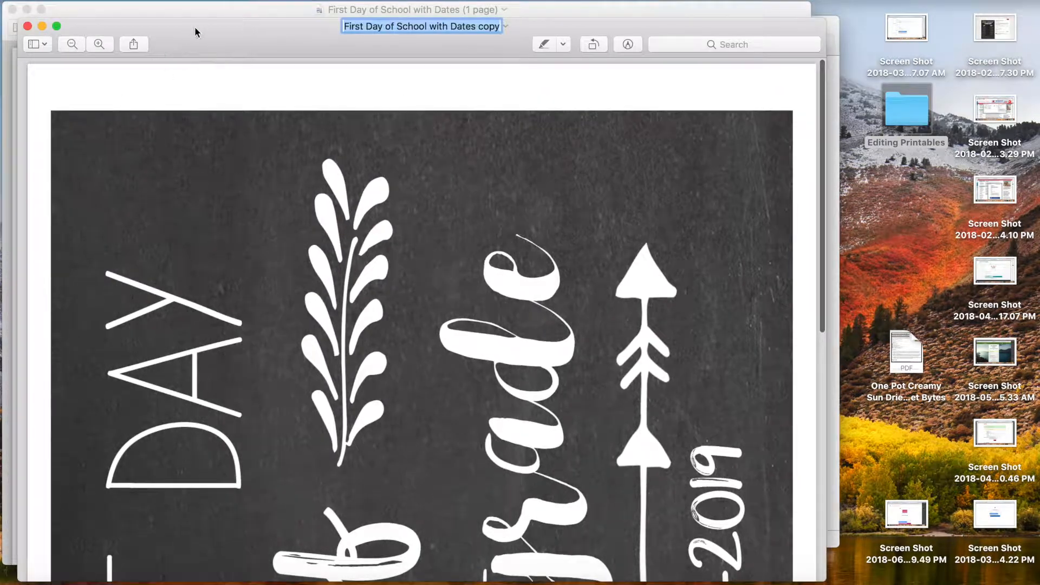
{"action": "left_click_drag", "start_coordinate": [193, 27], "coordinate": [204, 12]}
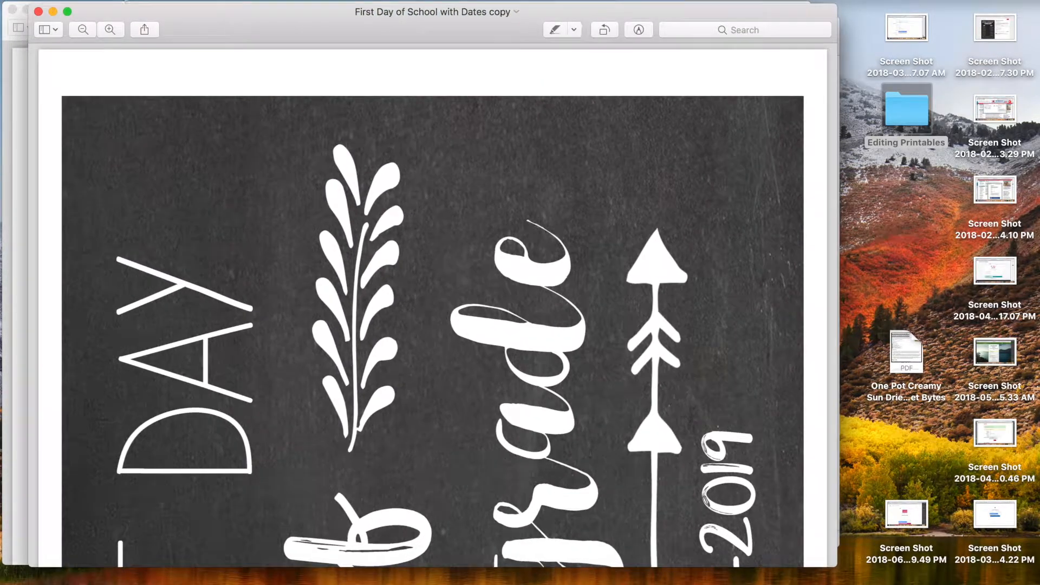
{"action": "left_click", "coordinate": [99, 1]}
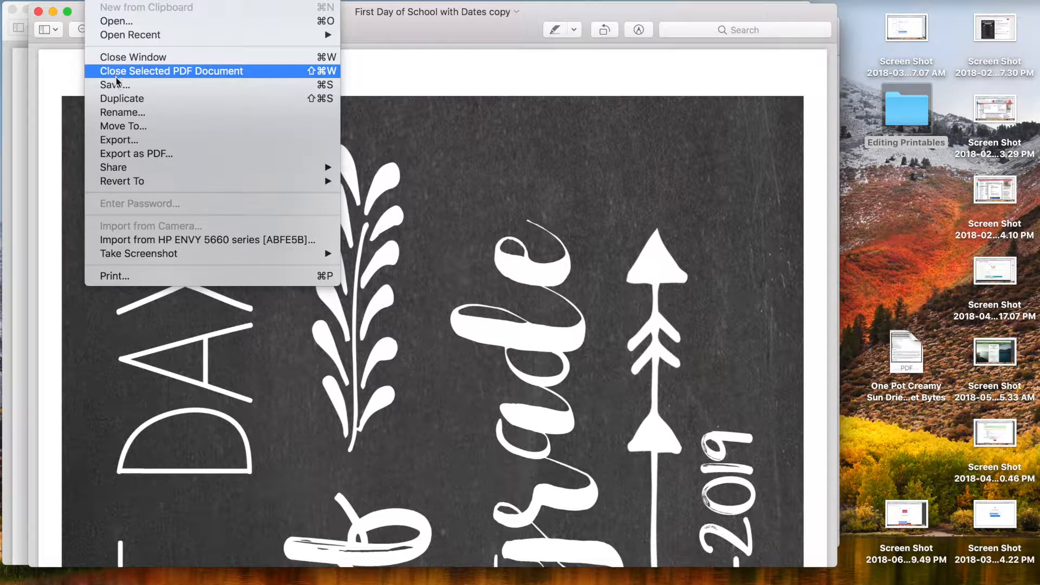
Save the copy as a 300 pixels/inch JPEG named 'First Day of School with Dates Edit', then close it.
{"action": "left_click", "coordinate": [119, 113]}
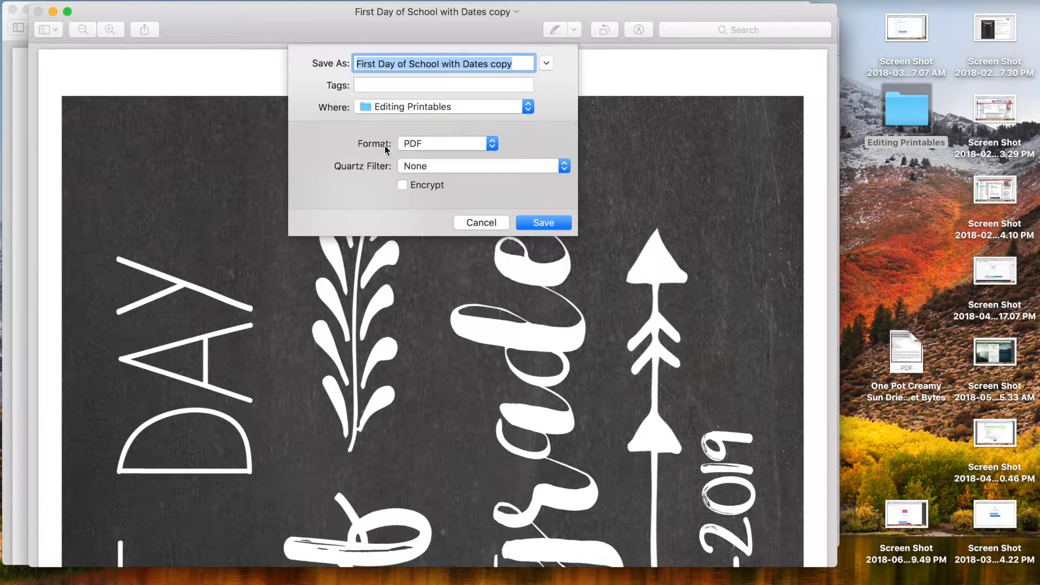
{"action": "left_click", "coordinate": [492, 142]}
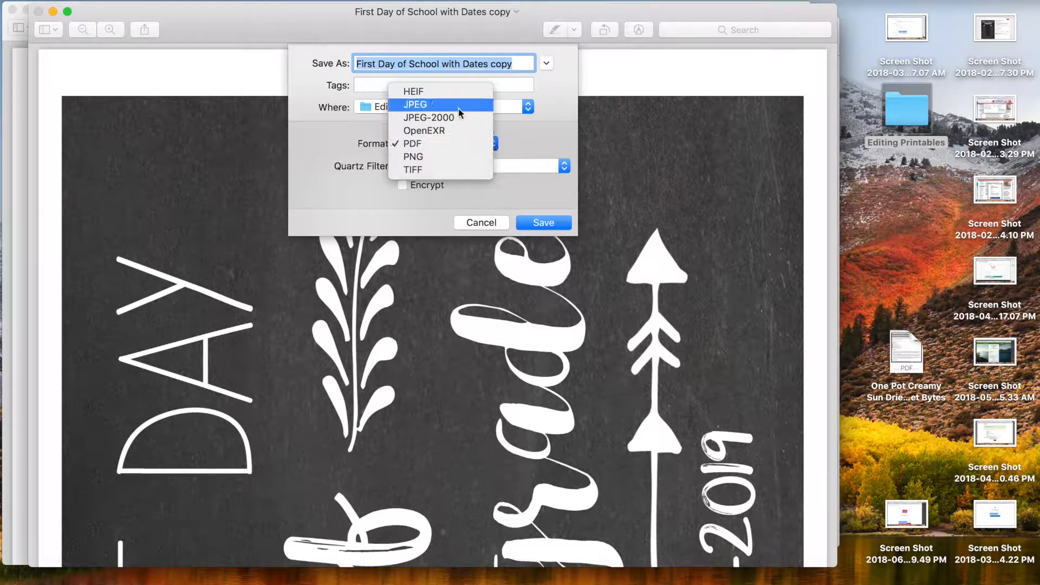
{"action": "left_click", "coordinate": [458, 108]}
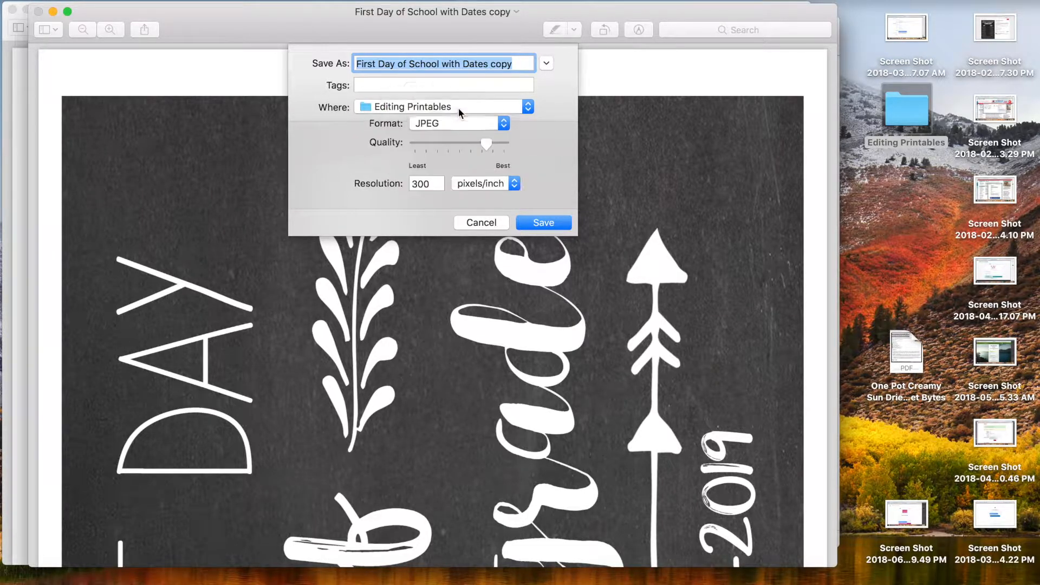
{"action": "double_click", "coordinate": [504, 63]}
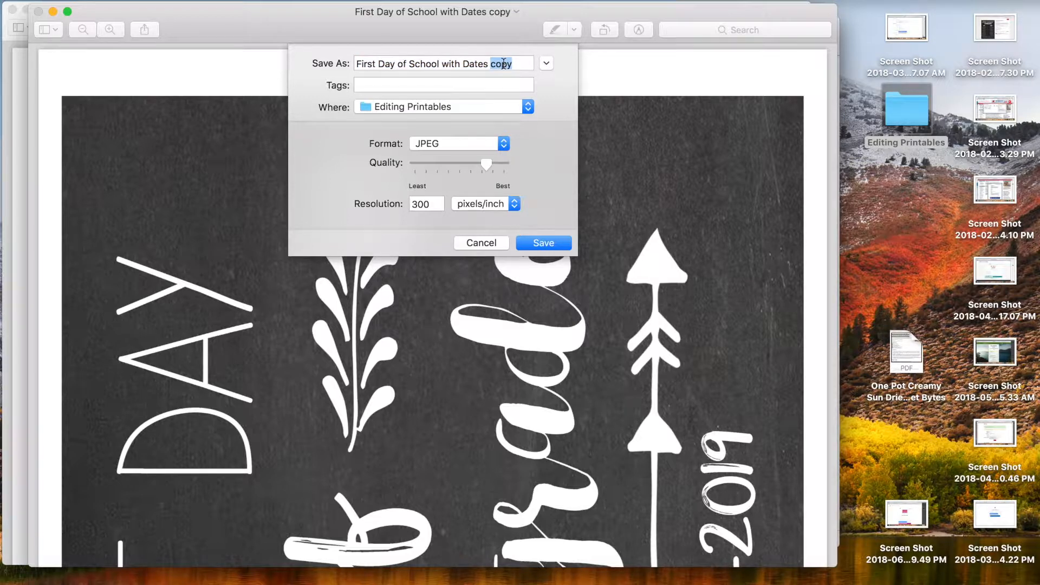
{"action": "type", "text": "Edu"}
{"action": "left_click", "coordinate": [543, 243]}
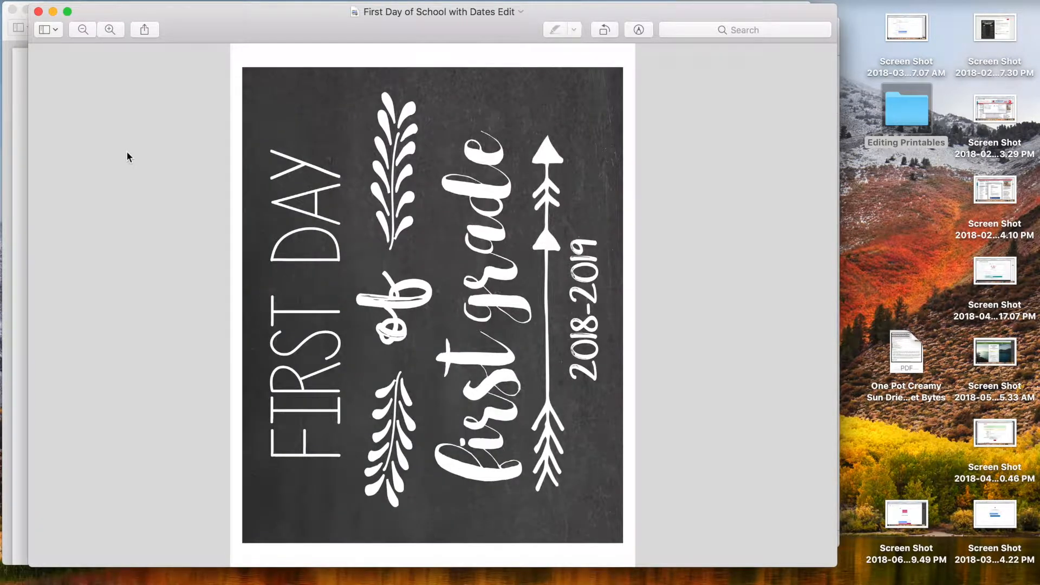
{"action": "left_click", "coordinate": [38, 12]}
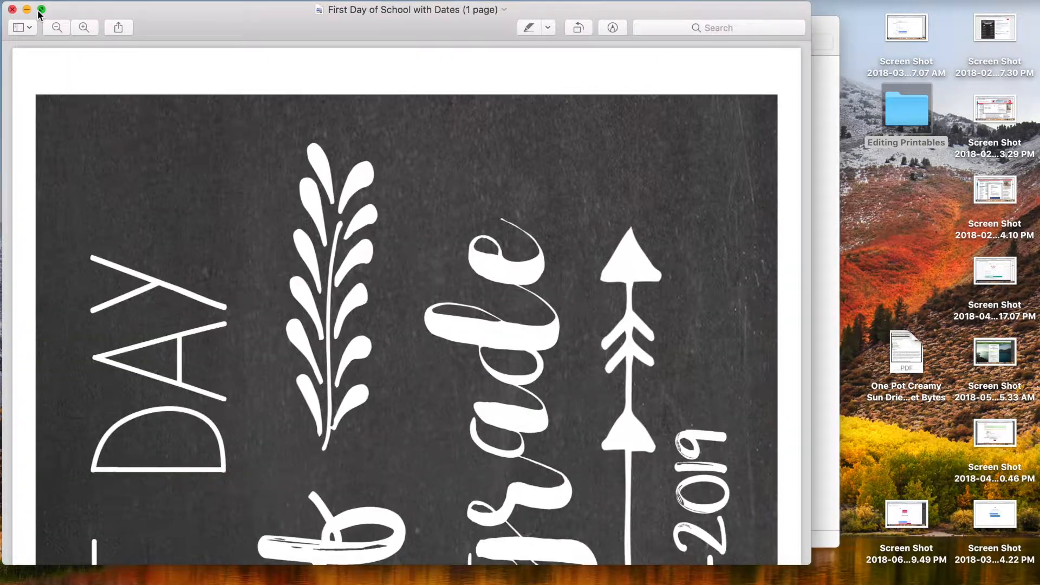
Close the original PDF in Preview and switch to Google Chrome showing Canva.
{"action": "left_click", "coordinate": [11, 10]}
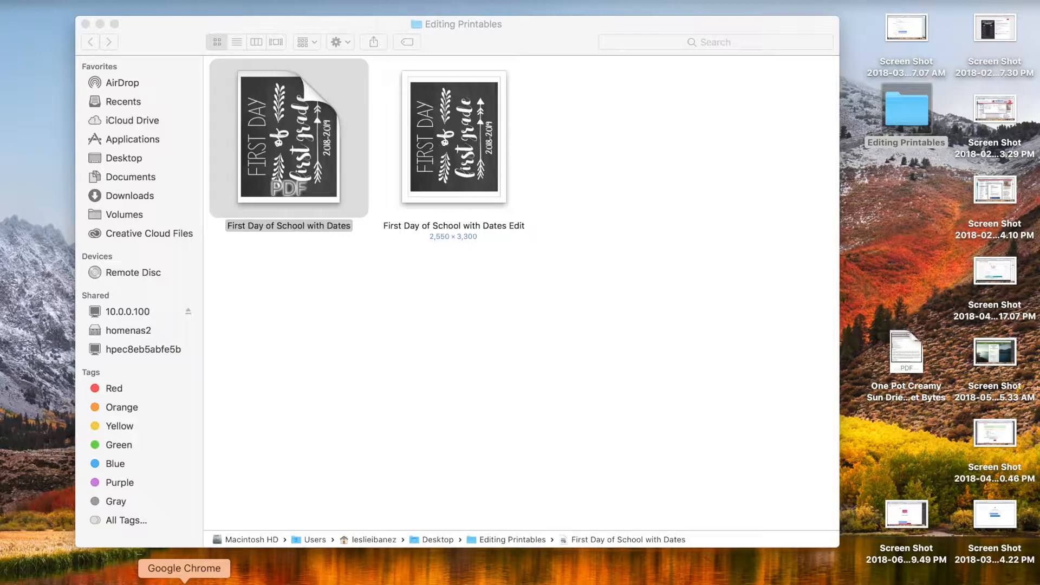
{"action": "left_click", "coordinate": [185, 582]}
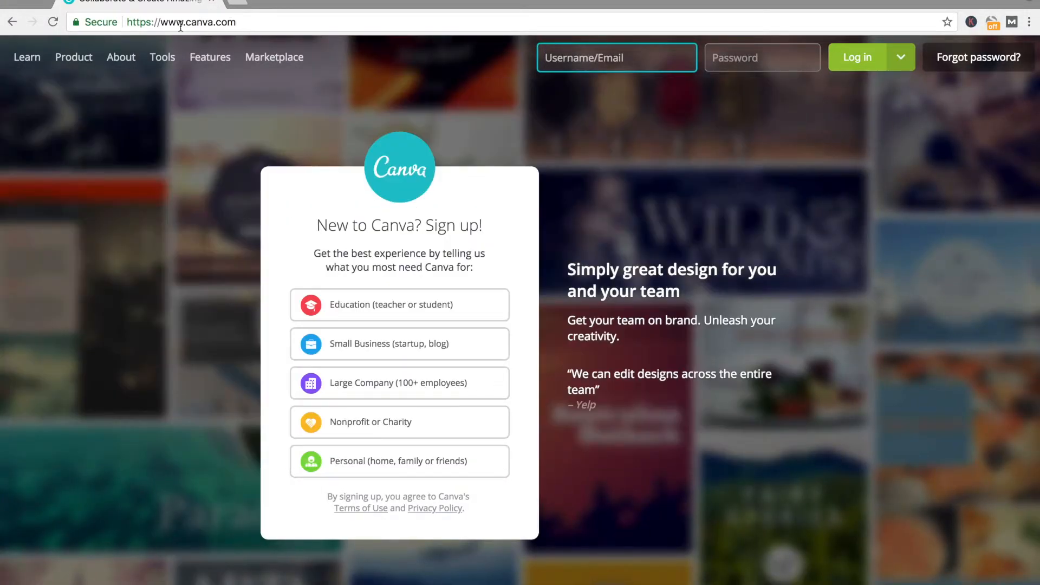
Pick Personal on Canva's sign-up page, then switch to Safari's signed-in Canva dashboard.
{"action": "left_click_drag", "start_coordinate": [161, 22], "coordinate": [236, 22]}
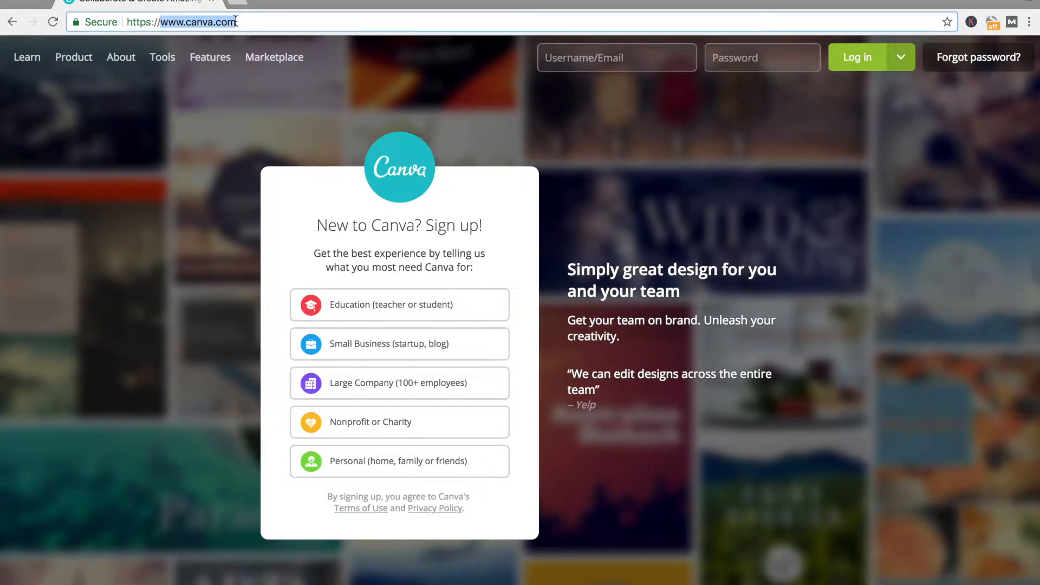
{"action": "left_click", "coordinate": [277, 18]}
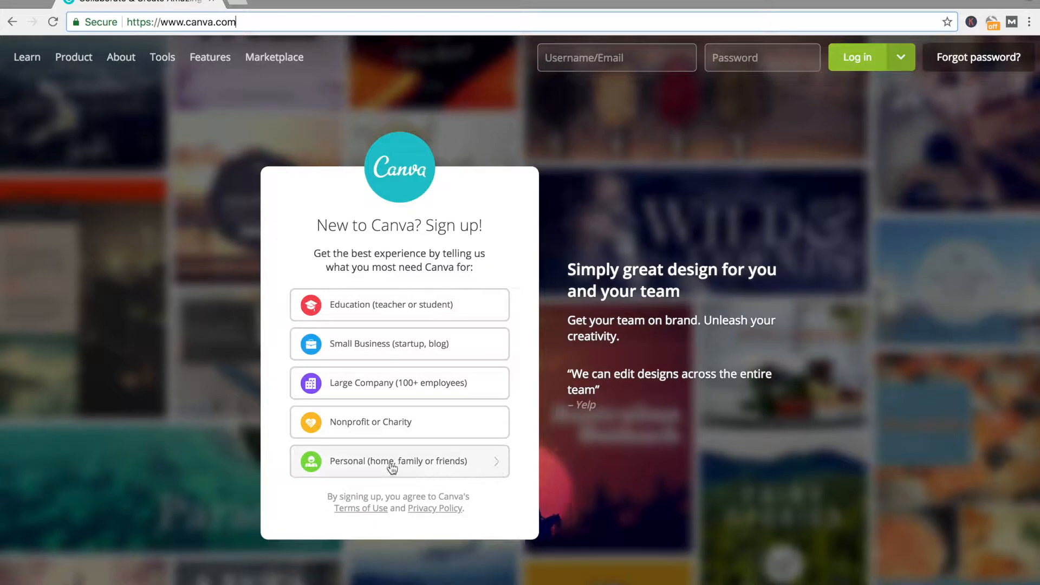
{"action": "left_click", "coordinate": [371, 461]}
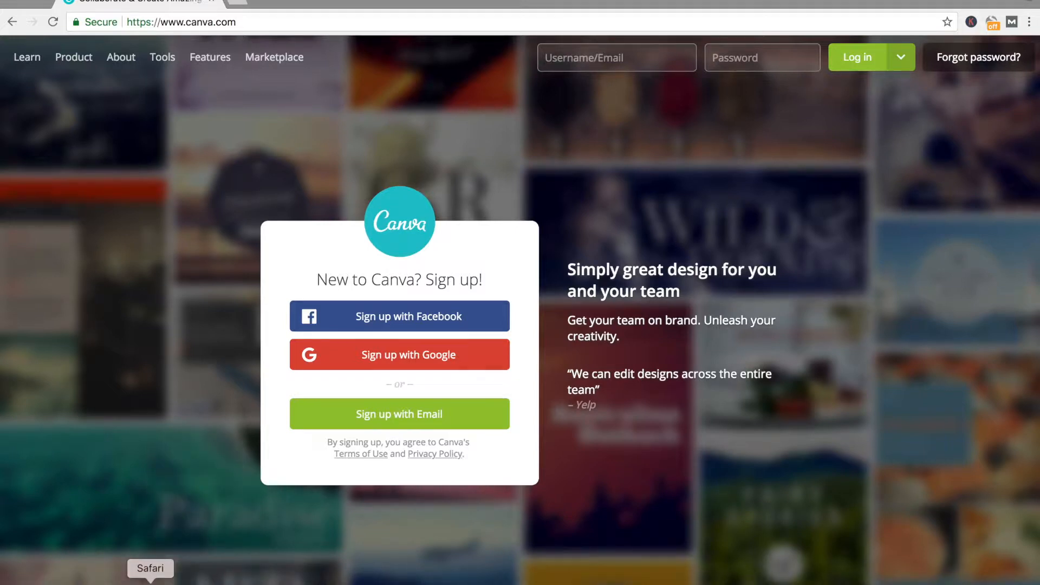
{"action": "left_click", "coordinate": [150, 582]}
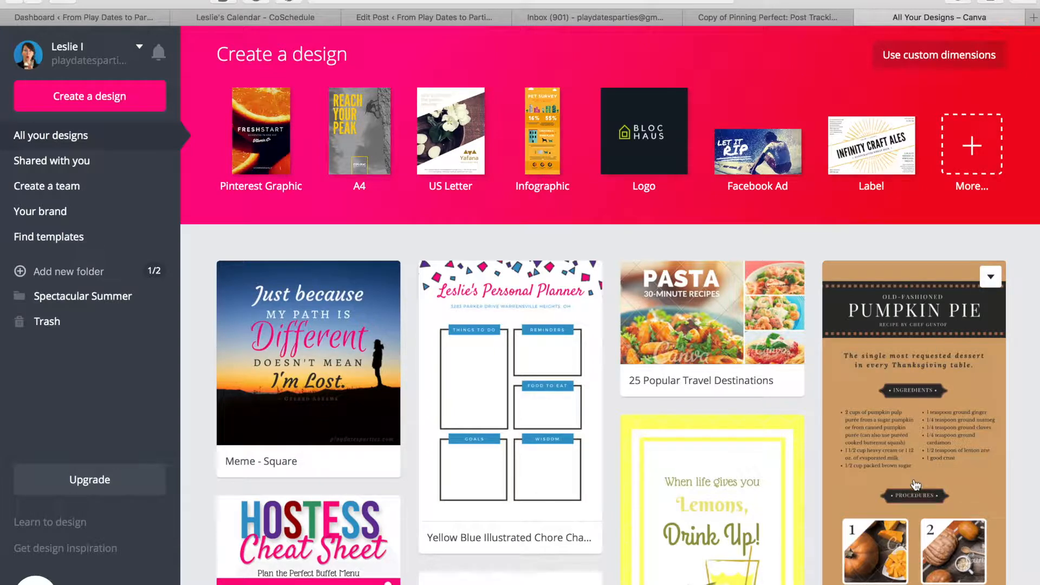
Expand Canva's Create a design section to show all design types.
{"action": "scroll", "coordinate": [916, 483], "scroll_direction": "down", "scroll_amount": 3}
{"action": "scroll", "coordinate": [915, 484], "scroll_direction": "up", "scroll_amount": 3}
{"action": "scroll", "coordinate": [916, 483], "scroll_direction": "down", "scroll_amount": 3}
{"action": "scroll", "coordinate": [915, 484], "scroll_direction": "up", "scroll_amount": 3}
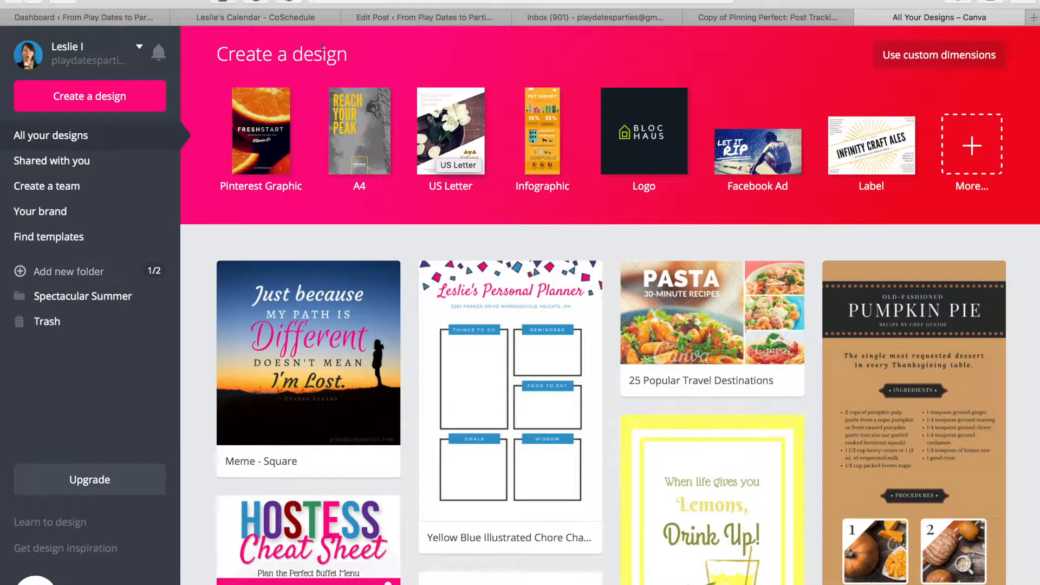
{"action": "left_click", "coordinate": [111, 100]}
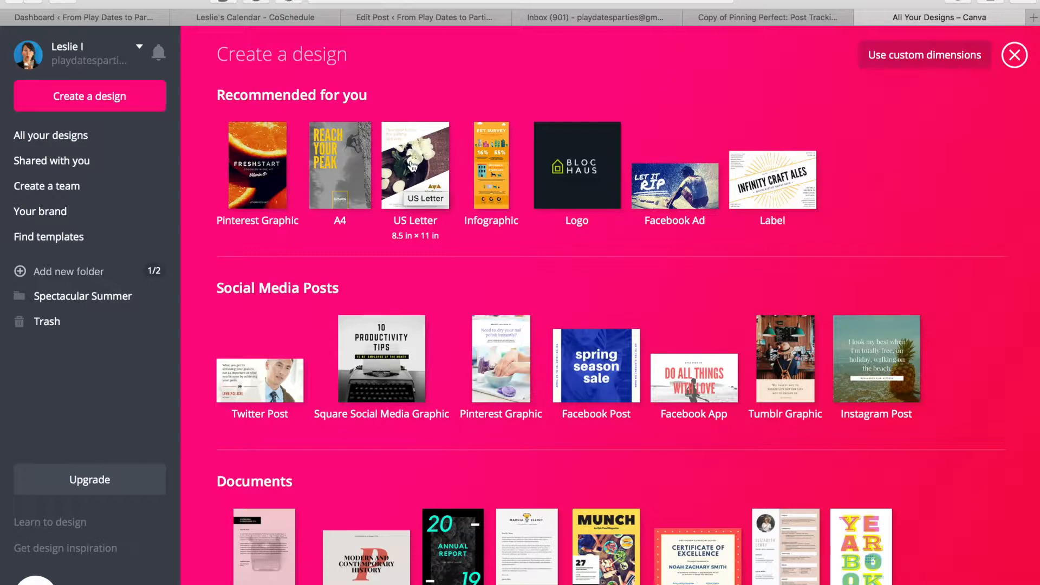
Browse the template categories, then choose Use custom dimensions.
{"action": "scroll", "coordinate": [394, 289], "scroll_direction": "down", "scroll_amount": 3}
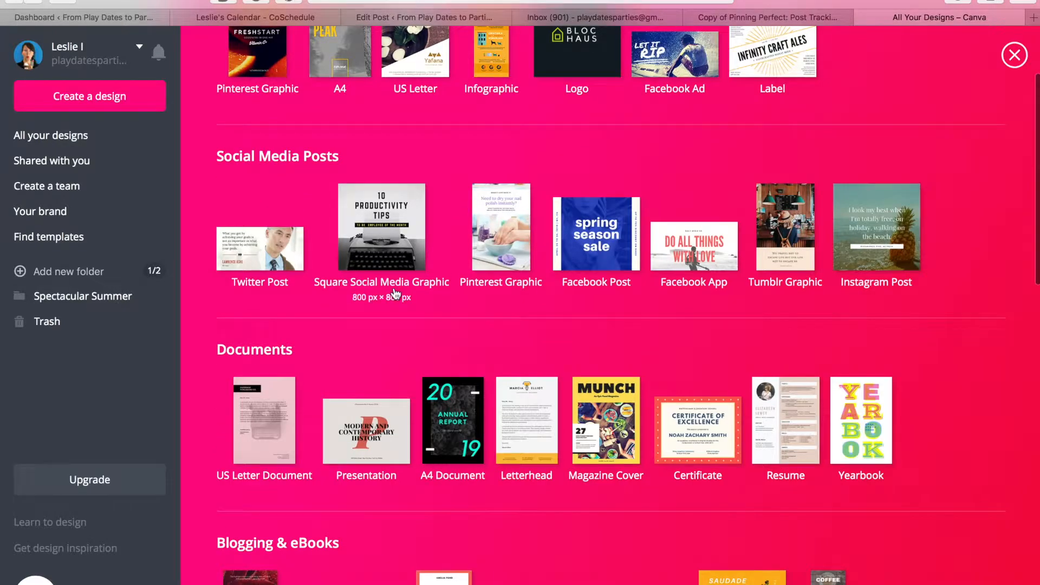
{"action": "scroll", "coordinate": [395, 293], "scroll_direction": "down", "scroll_amount": 9}
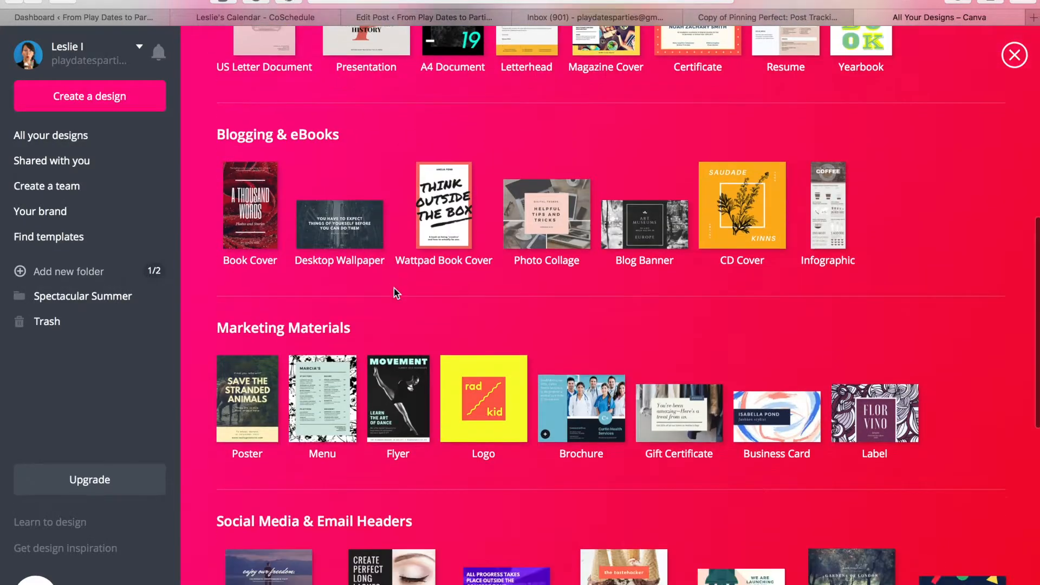
{"action": "scroll", "coordinate": [394, 290], "scroll_direction": "down", "scroll_amount": 12}
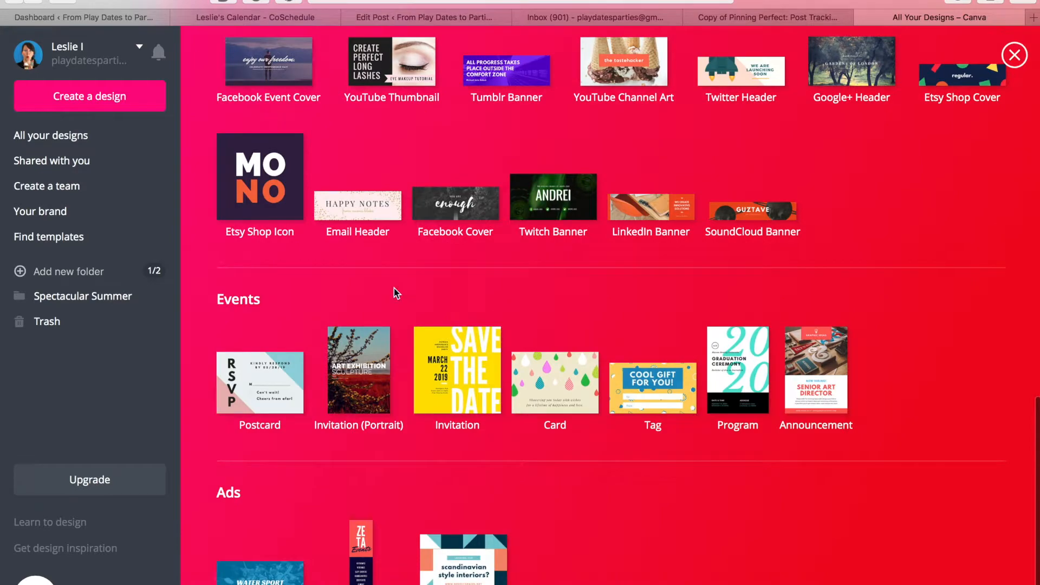
{"action": "scroll", "coordinate": [334, 441], "scroll_direction": "down", "scroll_amount": 1}
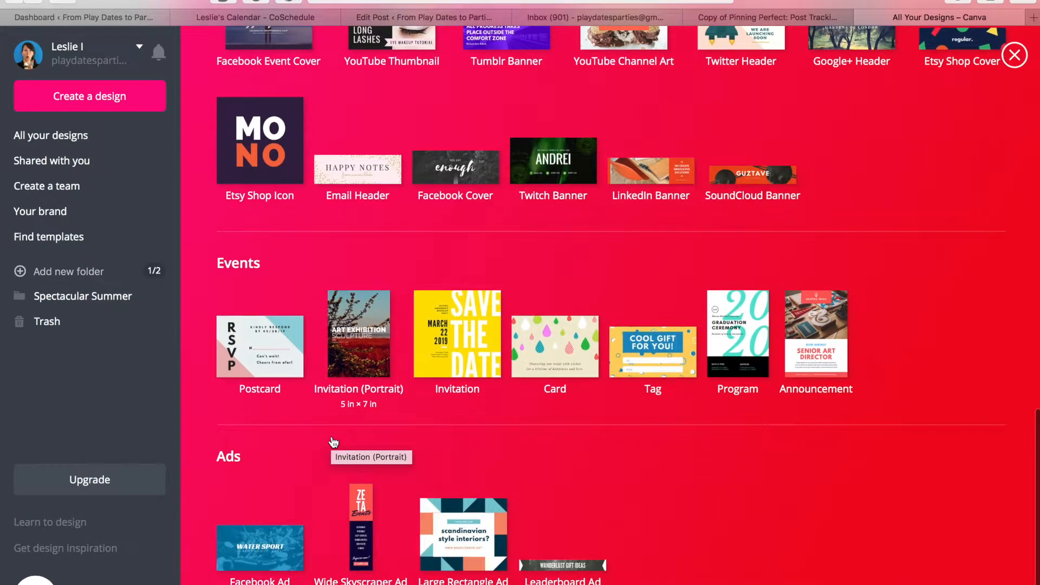
{"action": "scroll", "coordinate": [333, 442], "scroll_direction": "down", "scroll_amount": 1}
{"action": "scroll", "coordinate": [333, 441], "scroll_direction": "up", "scroll_amount": 4}
{"action": "scroll", "coordinate": [333, 441], "scroll_direction": "up", "scroll_amount": 10}
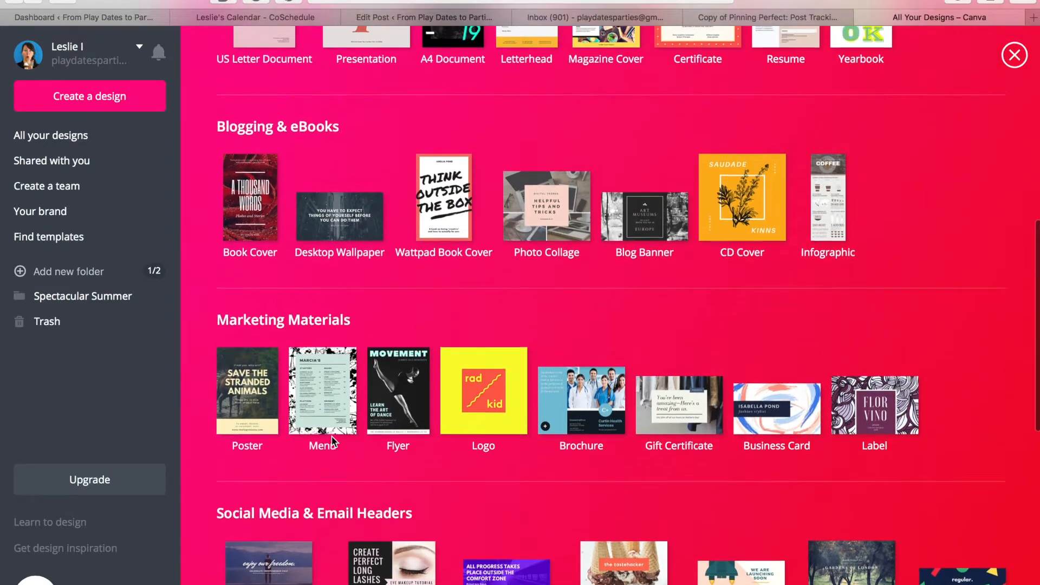
{"action": "scroll", "coordinate": [331, 436], "scroll_direction": "up", "scroll_amount": 5}
{"action": "scroll", "coordinate": [333, 442], "scroll_direction": "up", "scroll_amount": 3}
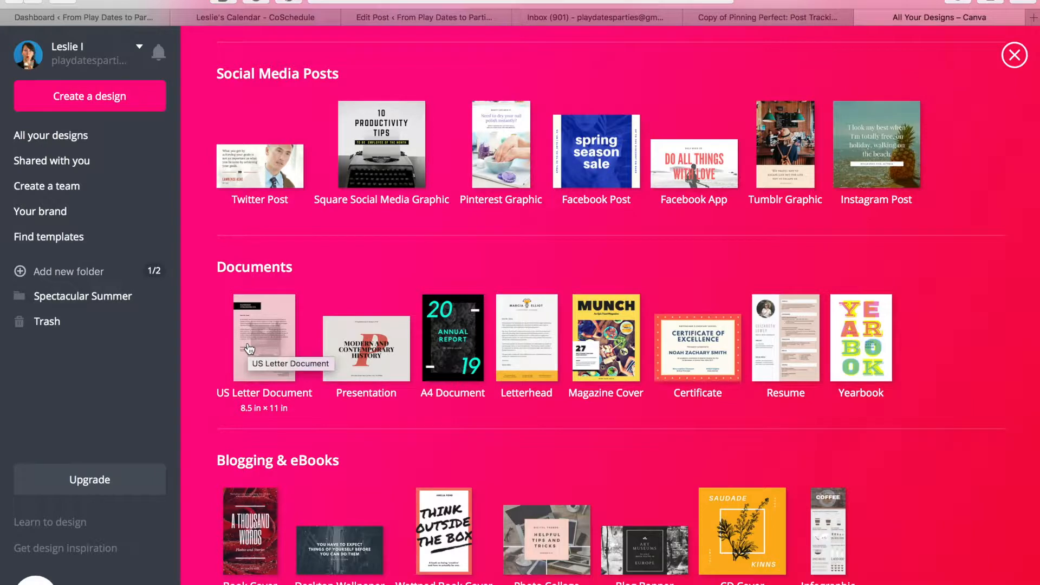
{"action": "scroll", "coordinate": [250, 349], "scroll_direction": "up", "scroll_amount": 5}
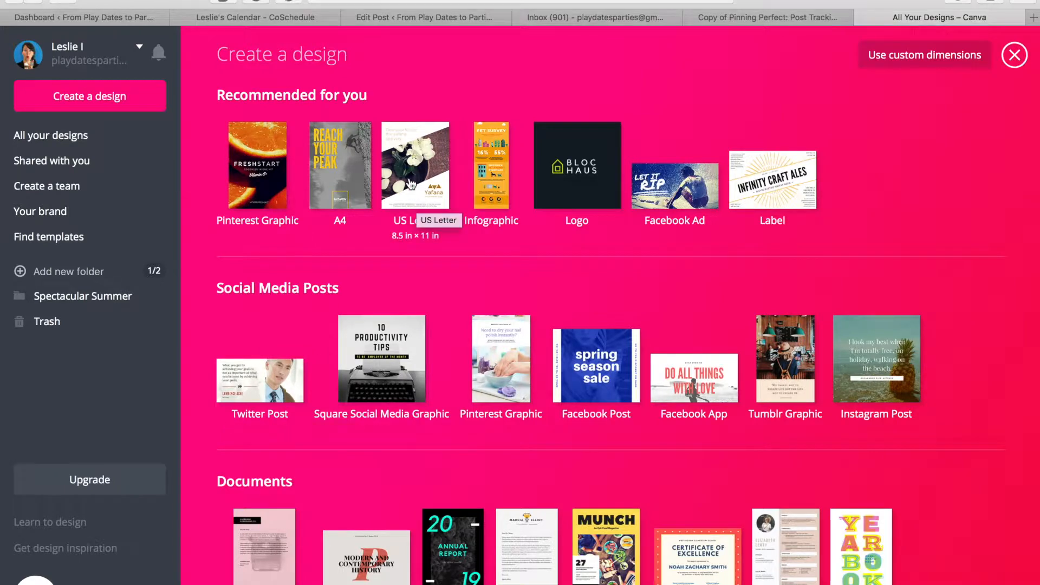
{"action": "left_click", "coordinate": [937, 58]}
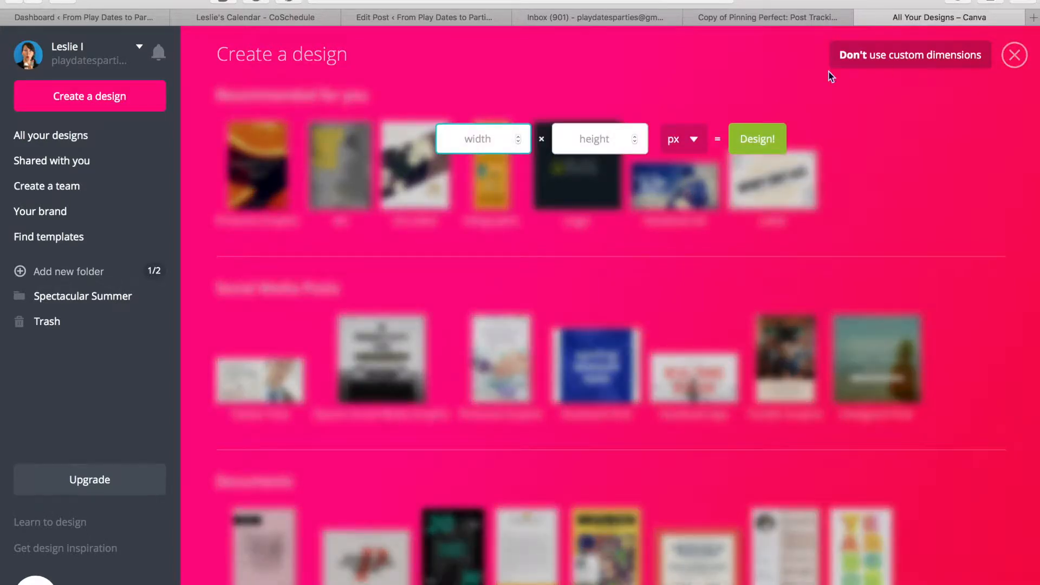
Enter width 11 and height 8.5 in inches and create the blank design.
{"action": "left_click", "coordinate": [694, 140]}
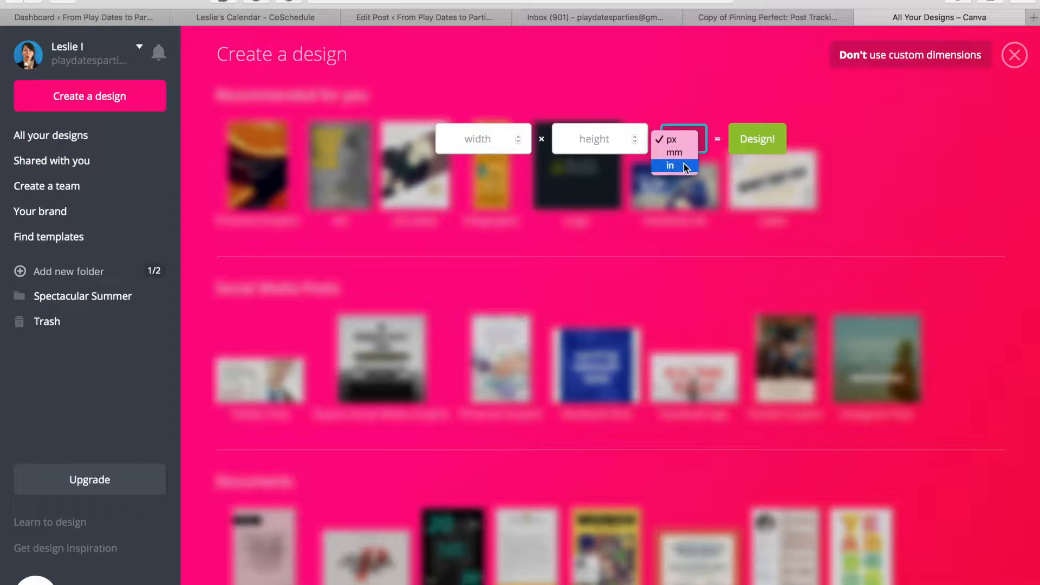
{"action": "left_click", "coordinate": [476, 142]}
{"action": "type", "text": "11"}
{"action": "left_click", "coordinate": [610, 140]}
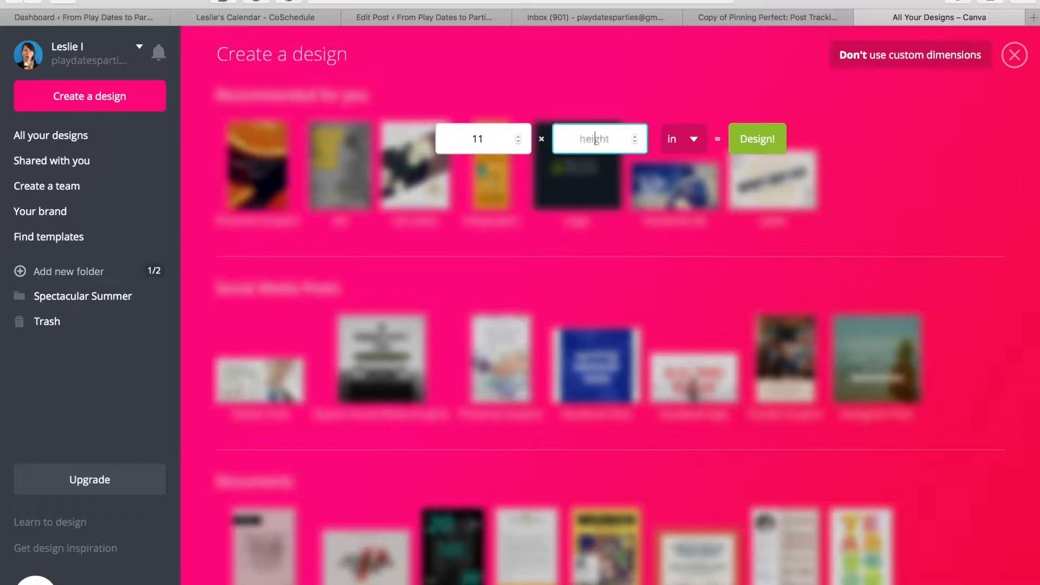
{"action": "type", "text": "8.5"}
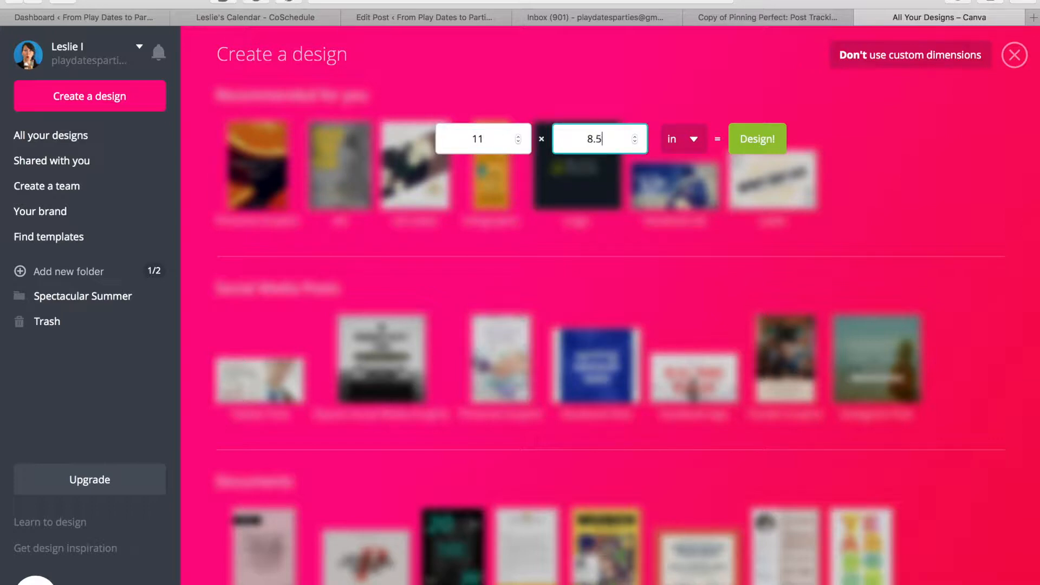
{"action": "left_click", "coordinate": [771, 140]}
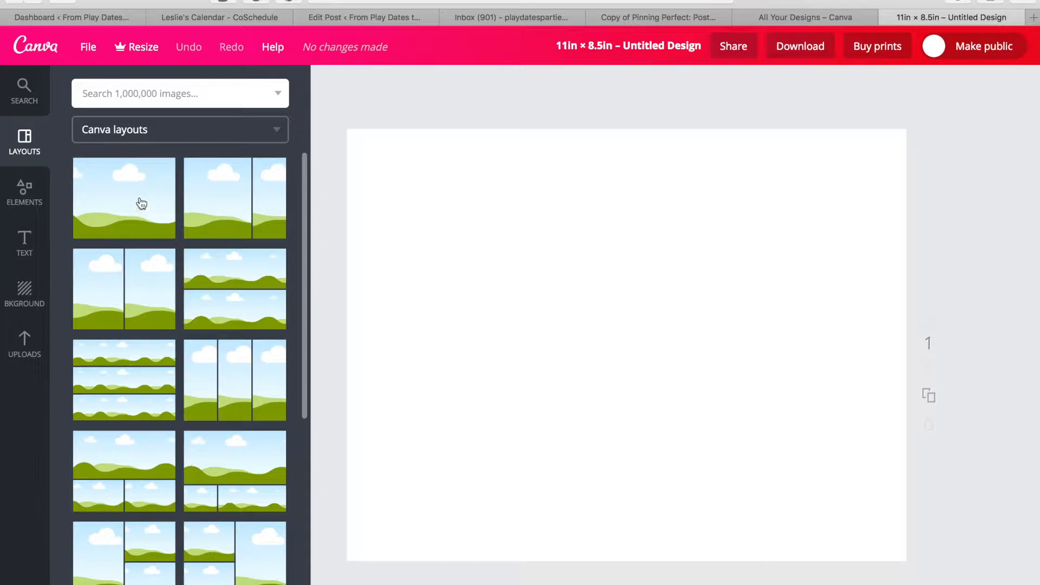
Browse the Layouts panel thumbnails, then show the Uploads library.
{"action": "scroll", "coordinate": [156, 410], "scroll_direction": "down", "scroll_amount": 10}
{"action": "scroll", "coordinate": [157, 412], "scroll_direction": "down", "scroll_amount": 10}
{"action": "scroll", "coordinate": [157, 412], "scroll_direction": "up", "scroll_amount": 15}
{"action": "scroll", "coordinate": [158, 299], "scroll_direction": "up", "scroll_amount": 5}
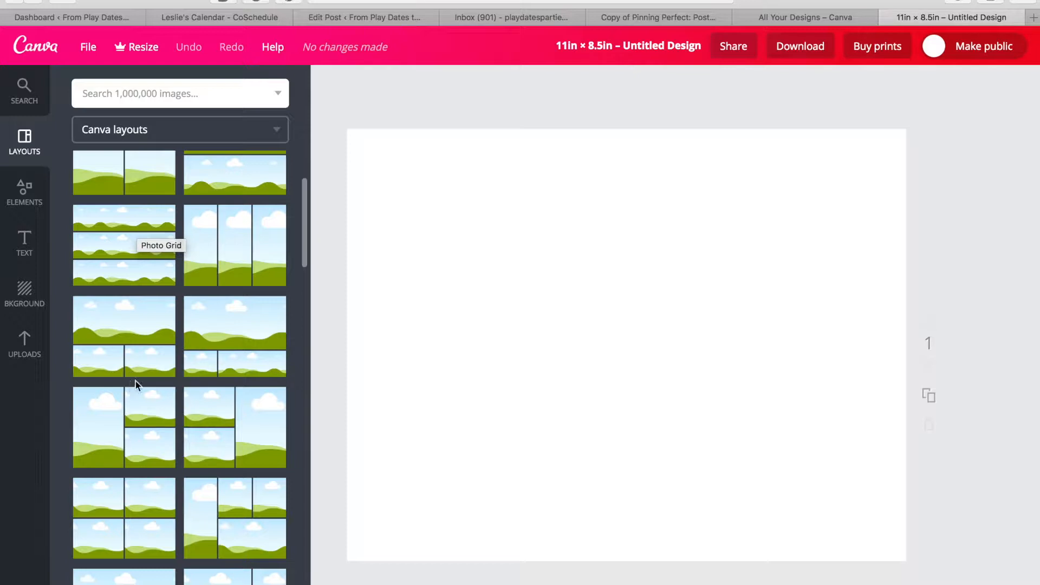
{"action": "scroll", "coordinate": [204, 369], "scroll_direction": "down", "scroll_amount": 1}
{"action": "scroll", "coordinate": [203, 369], "scroll_direction": "down", "scroll_amount": 3}
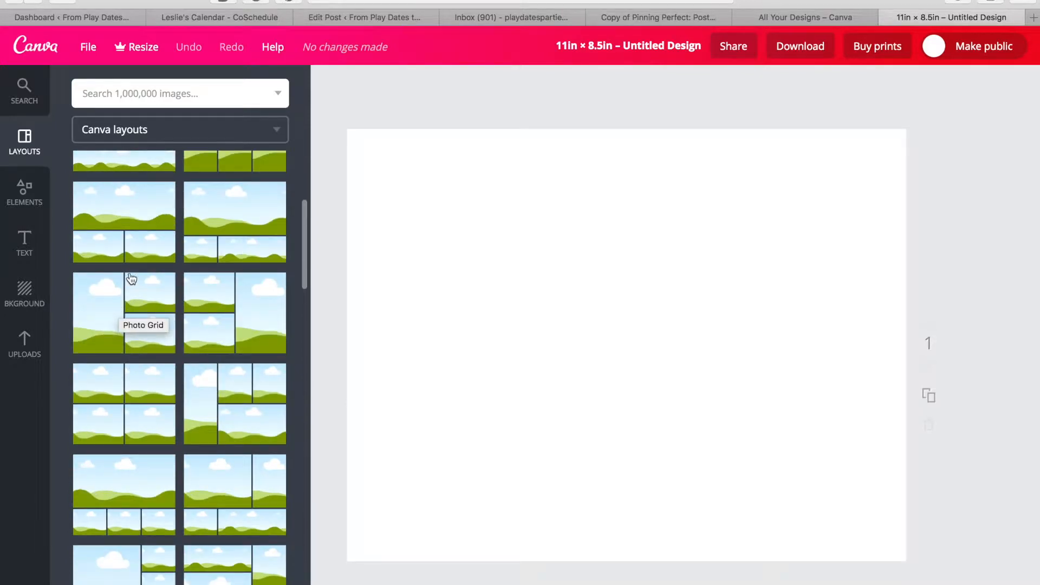
{"action": "scroll", "coordinate": [178, 417], "scroll_direction": "down", "scroll_amount": 1}
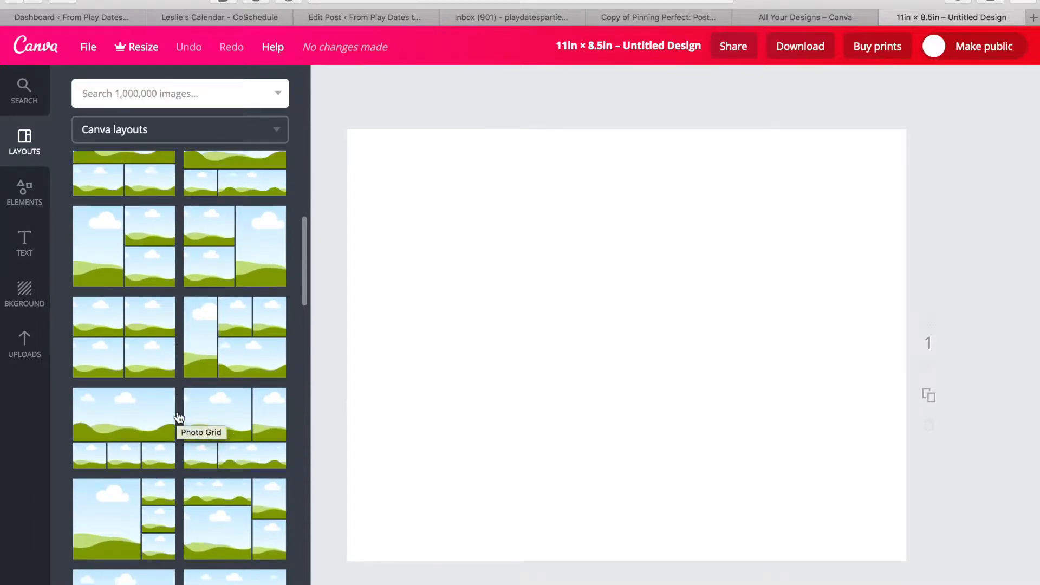
{"action": "scroll", "coordinate": [180, 417], "scroll_direction": "down", "scroll_amount": 4}
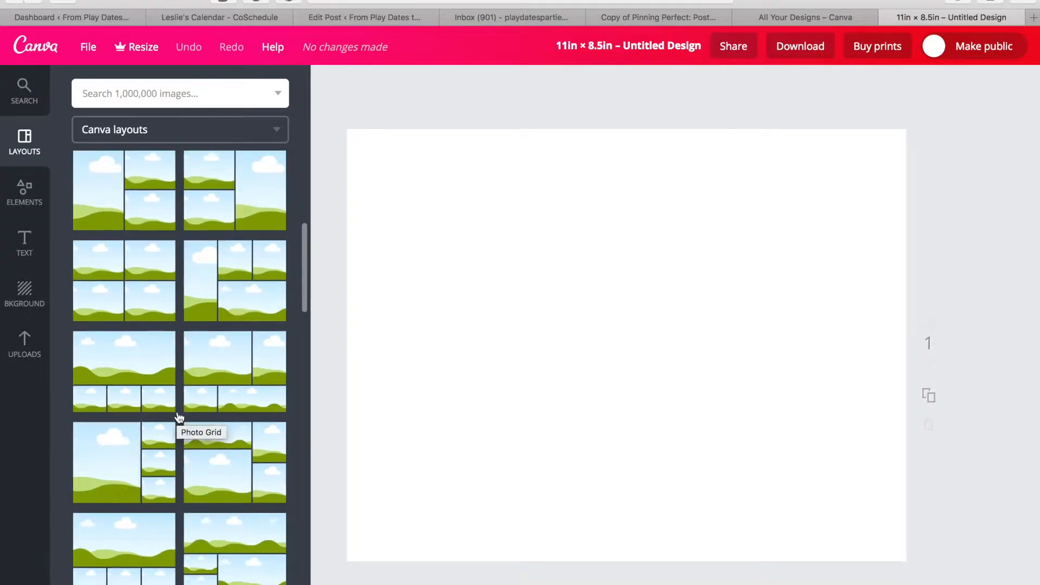
{"action": "scroll", "coordinate": [179, 417], "scroll_direction": "up", "scroll_amount": 4}
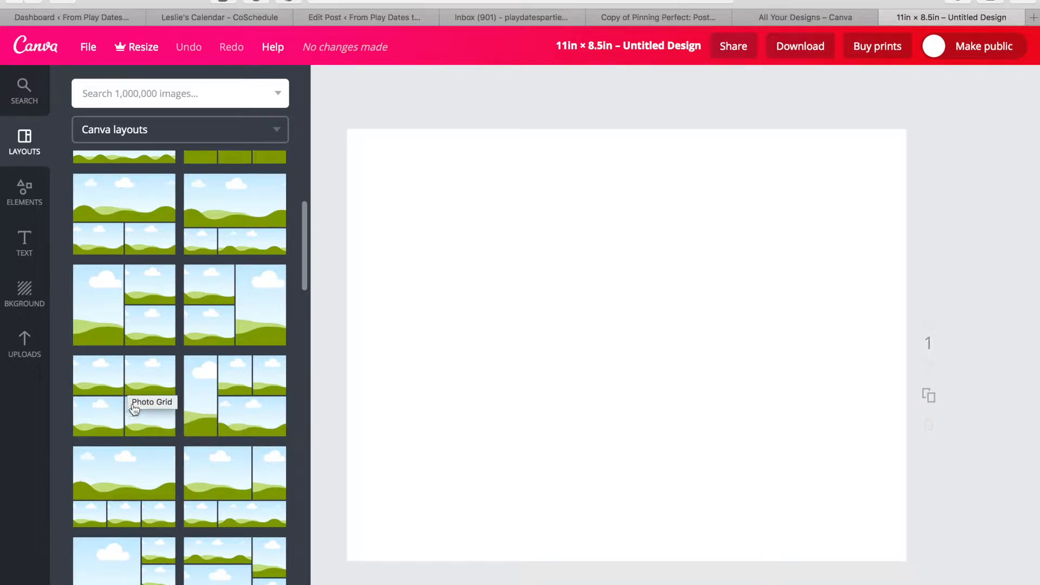
{"action": "scroll", "coordinate": [185, 429], "scroll_direction": "up", "scroll_amount": 5}
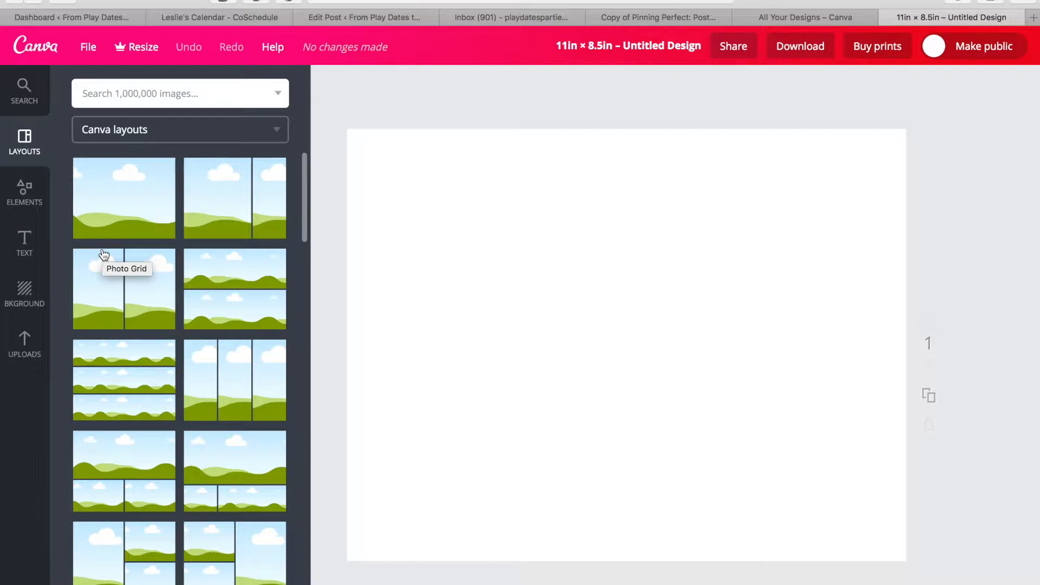
{"action": "left_click", "coordinate": [29, 340]}
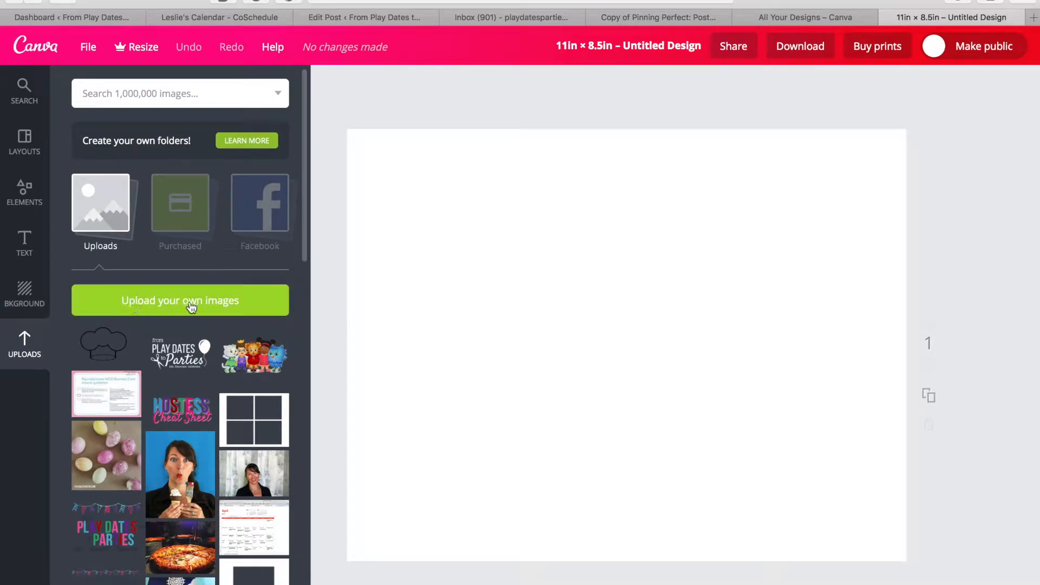
Upload 'First Day of School with Dates Edit' from Editing Printables and add it to the page.
{"action": "left_click", "coordinate": [201, 306]}
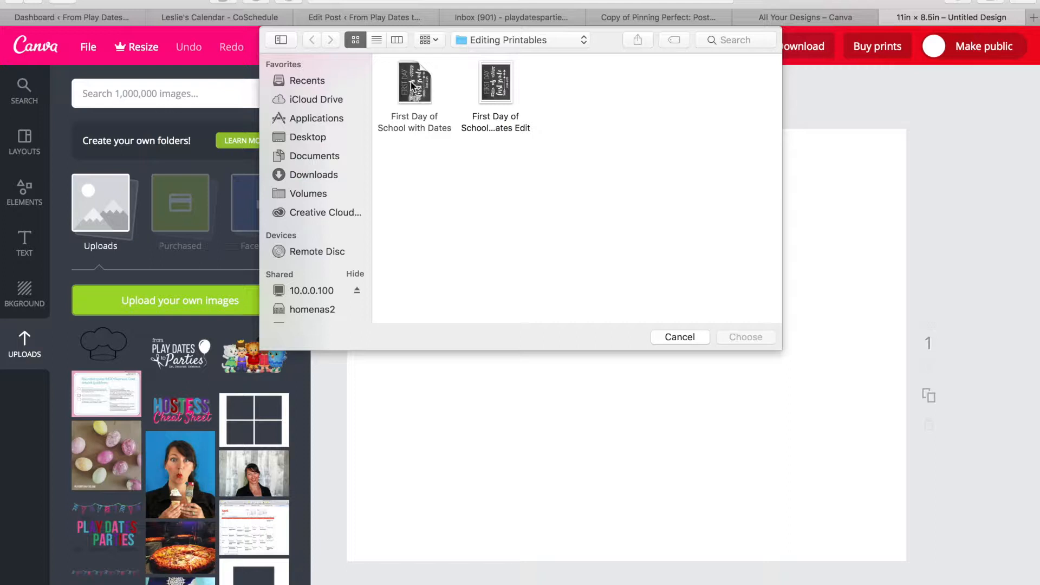
{"action": "left_click", "coordinate": [496, 82]}
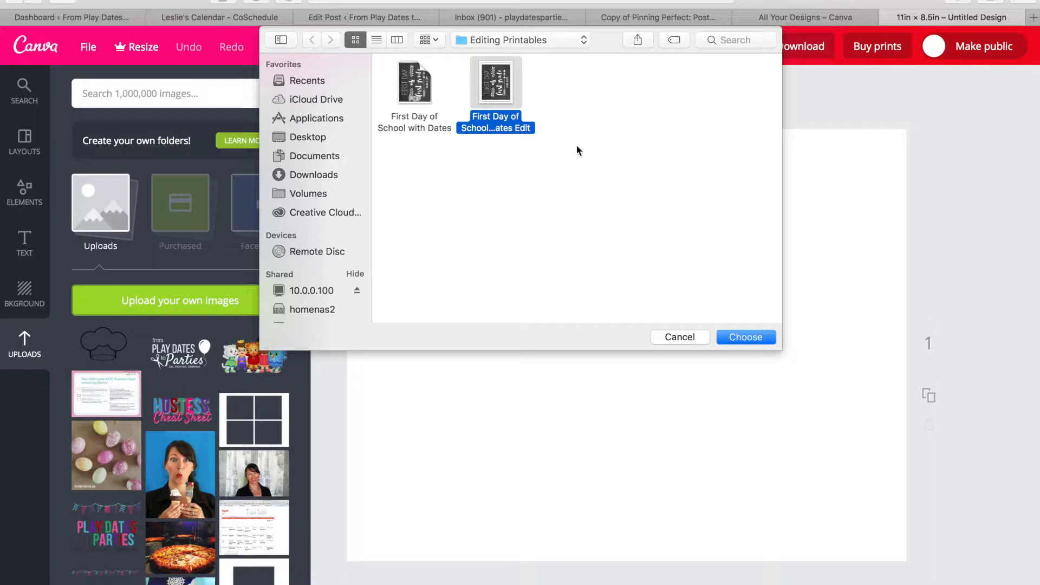
{"action": "left_click", "coordinate": [741, 338]}
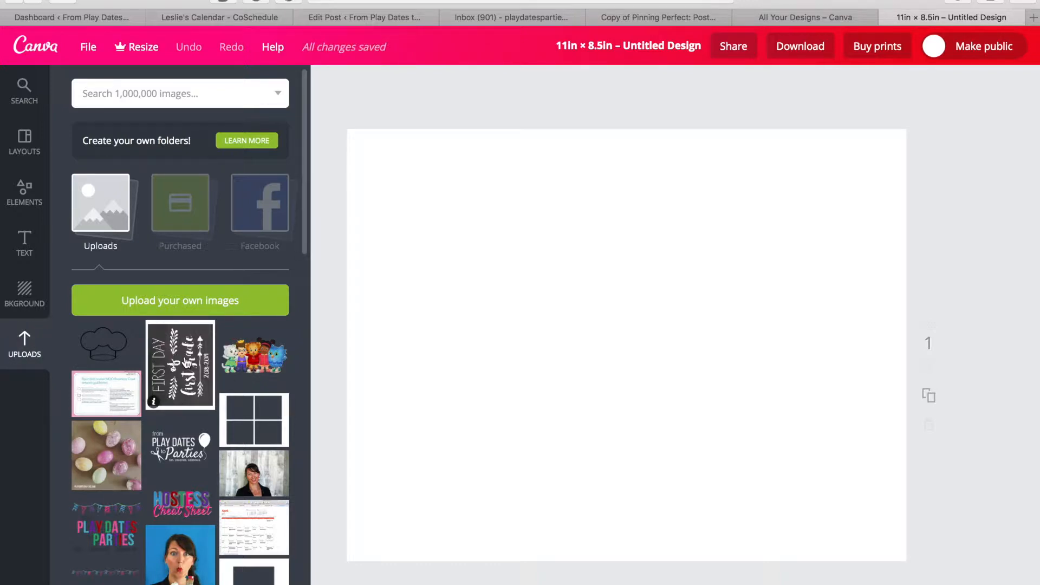
{"action": "left_click", "coordinate": [185, 355]}
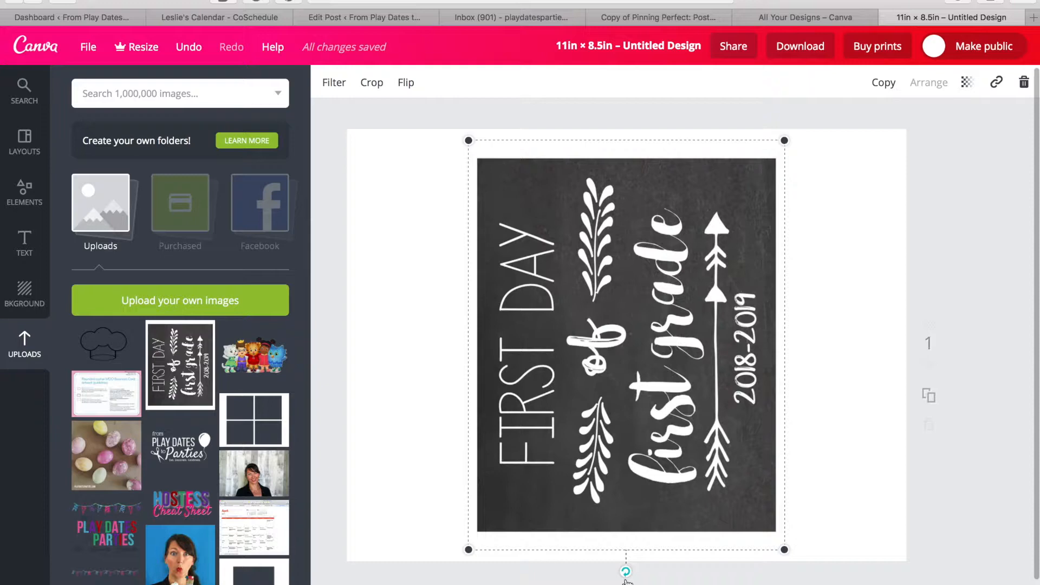
Rotate the chalkboard sign horizontal, move it top-left, and stretch it to fill the page.
{"action": "left_click_drag", "start_coordinate": [627, 580], "coordinate": [459, 340]}
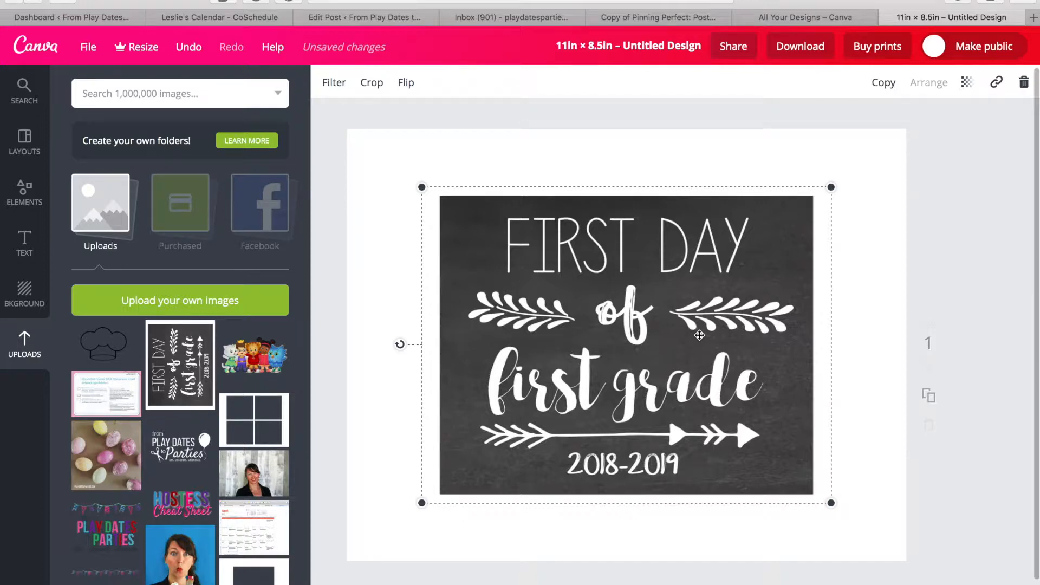
{"action": "left_click_drag", "start_coordinate": [699, 335], "coordinate": [625, 277]}
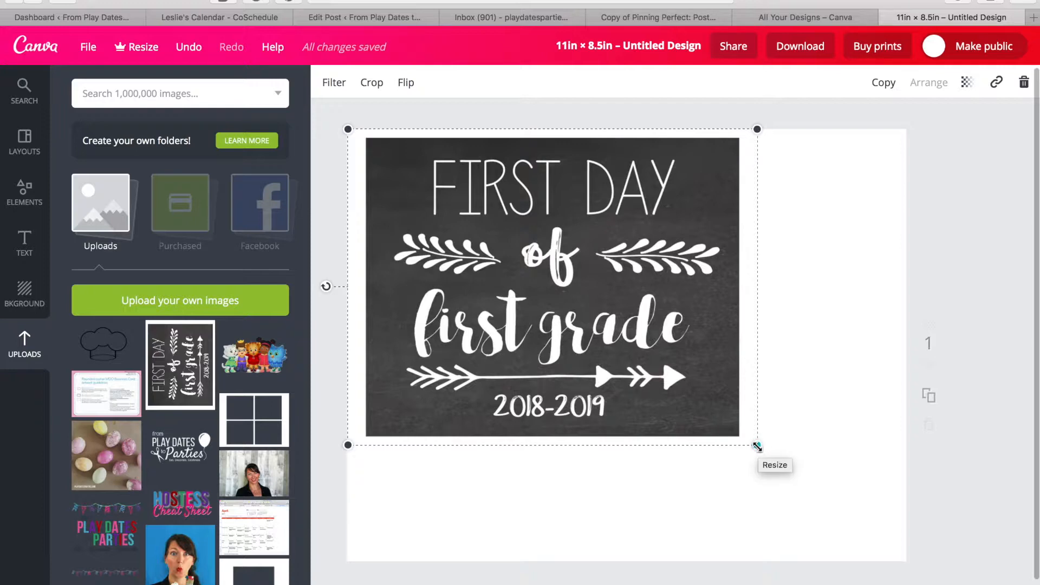
{"action": "left_click_drag", "start_coordinate": [757, 446], "coordinate": [895, 583]}
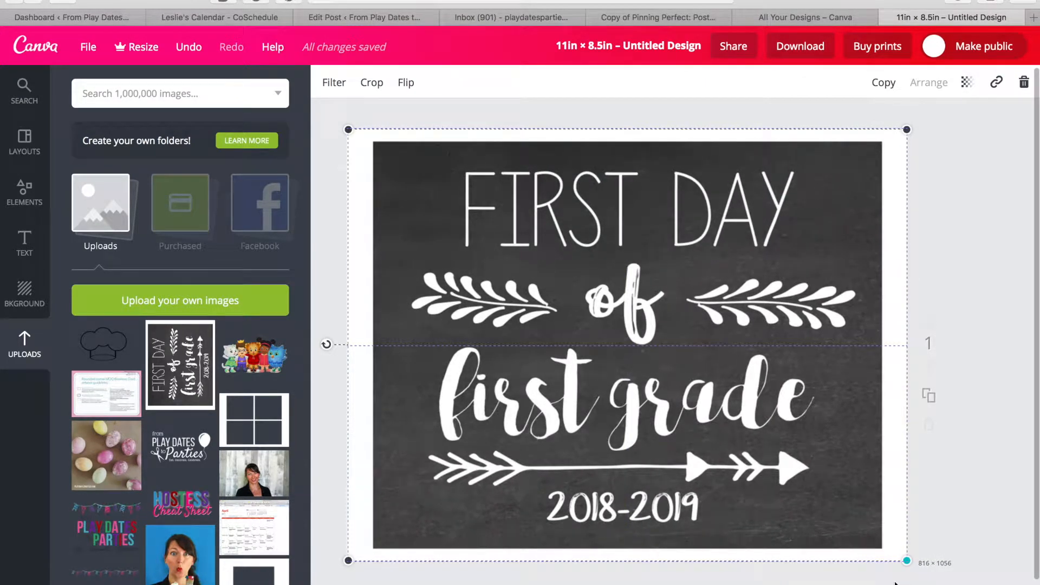
{"action": "left_click_drag", "start_coordinate": [895, 583], "coordinate": [894, 583]}
{"action": "scroll", "coordinate": [689, 407], "scroll_direction": "down", "scroll_amount": 2}
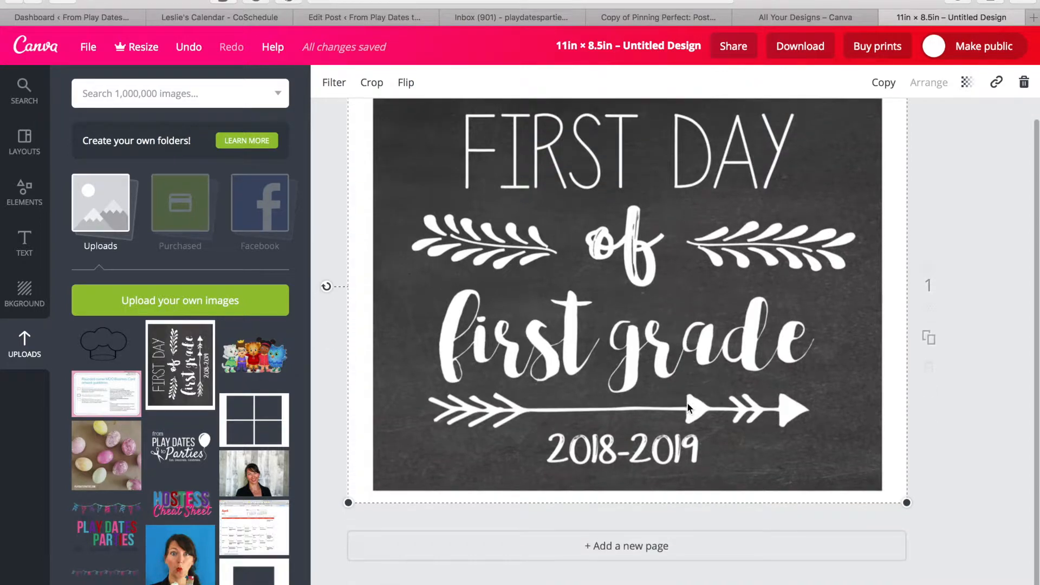
{"action": "scroll", "coordinate": [689, 408], "scroll_direction": "up", "scroll_amount": 1}
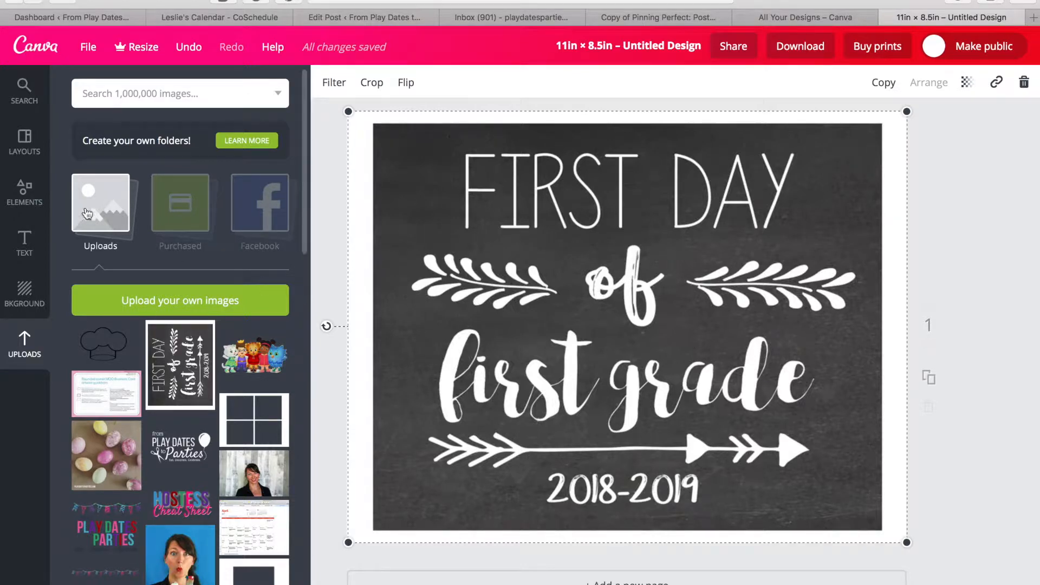
Add a square from Elements > Shapes and flatten it into a thin pink bar near the bottom.
{"action": "left_click", "coordinate": [25, 190]}
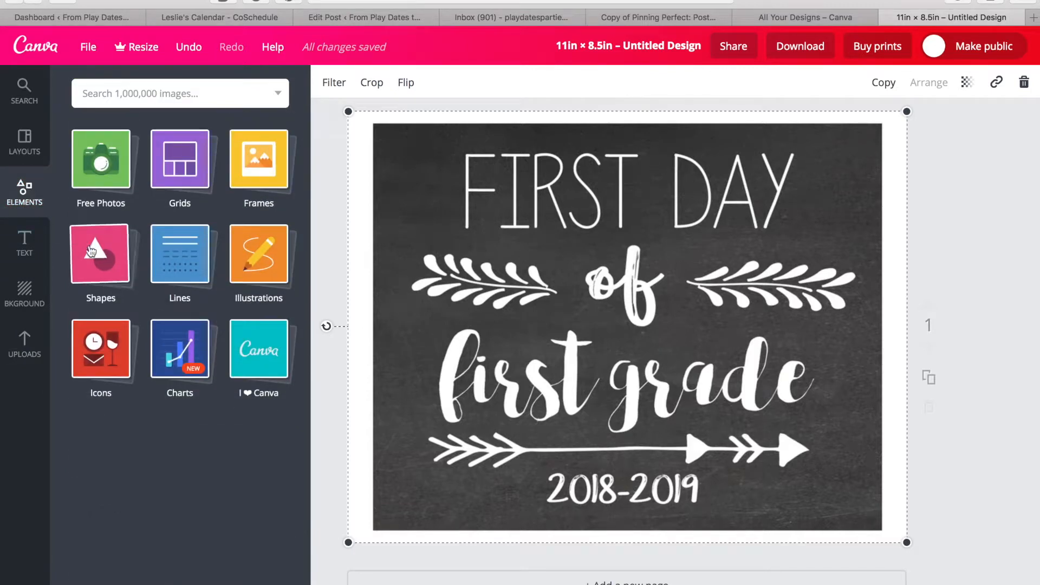
{"action": "left_click", "coordinate": [100, 261]}
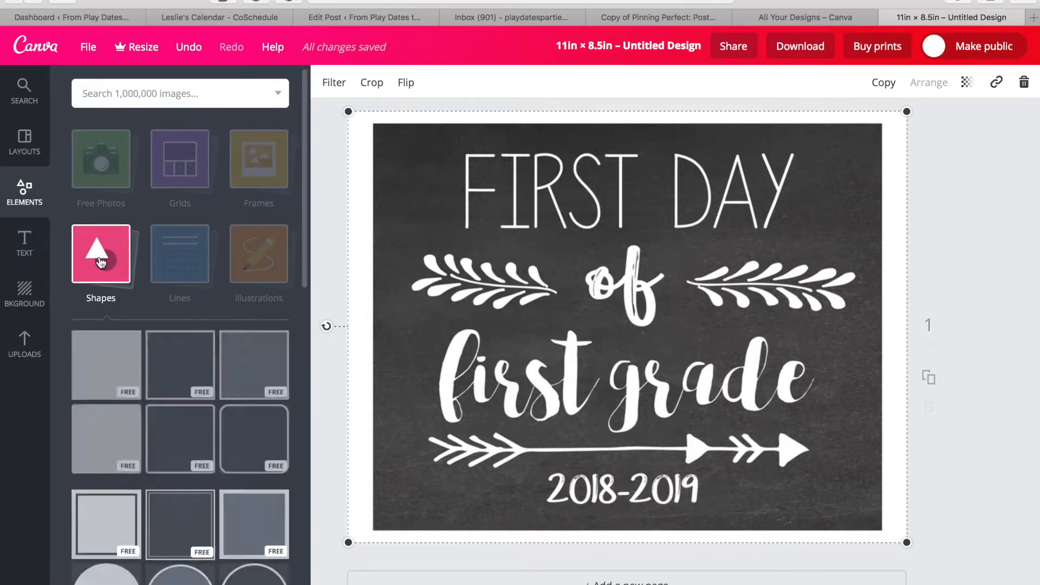
{"action": "left_click", "coordinate": [113, 383]}
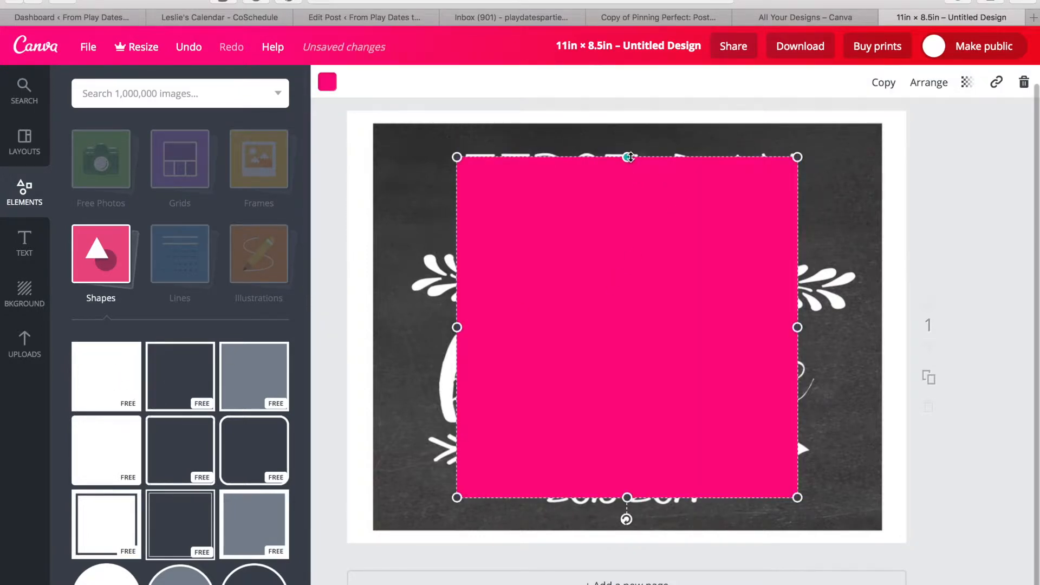
{"action": "left_click_drag", "start_coordinate": [630, 156], "coordinate": [651, 471]}
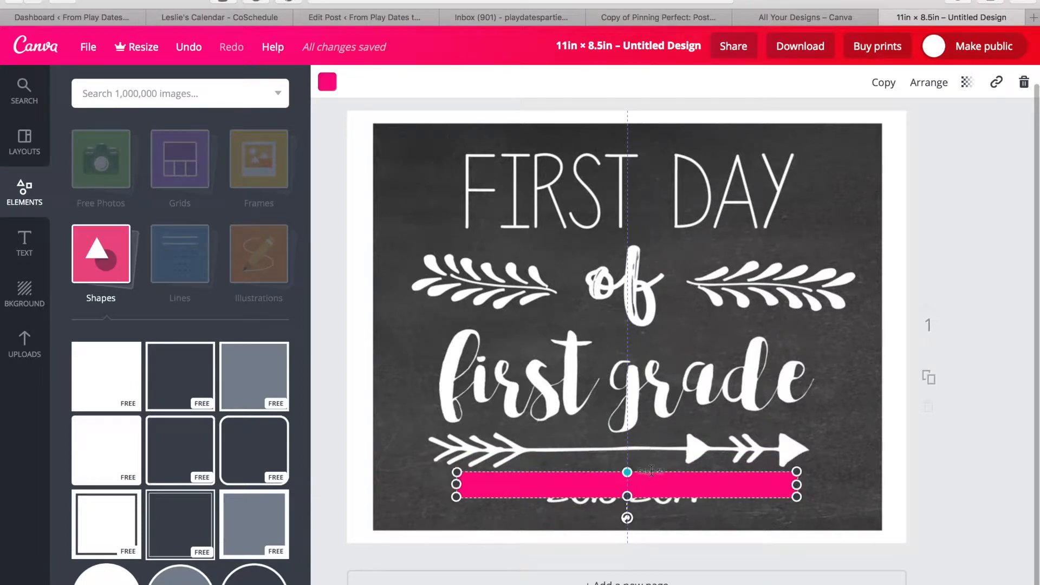
Make the bar see-through and resize it to fit over the 2018-2019 date.
{"action": "left_click", "coordinate": [968, 83]}
{"action": "left_click_drag", "start_coordinate": [940, 126], "coordinate": [865, 136]}
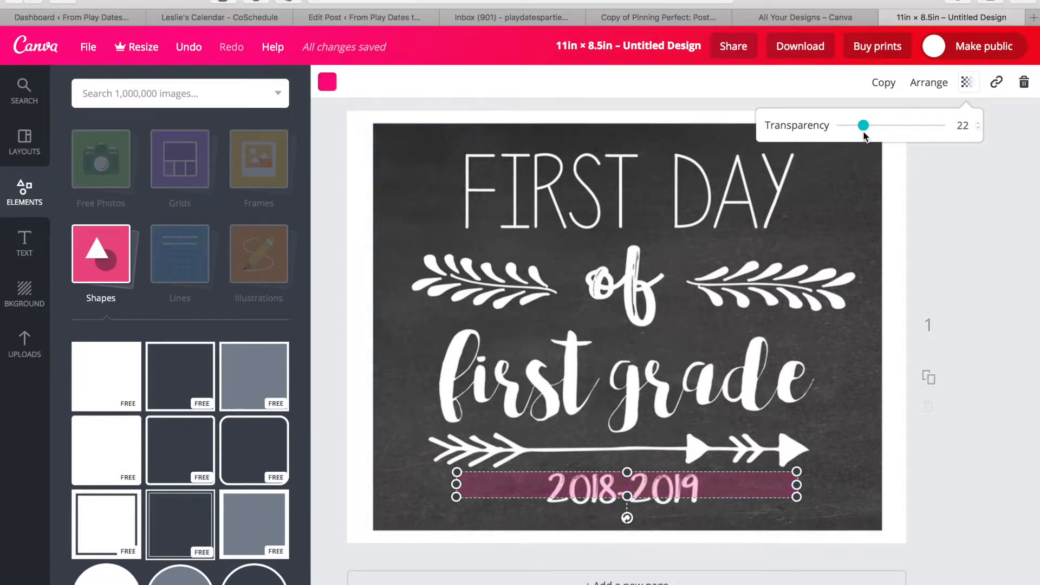
{"action": "left_click", "coordinate": [821, 431]}
{"action": "left_click", "coordinate": [658, 488]}
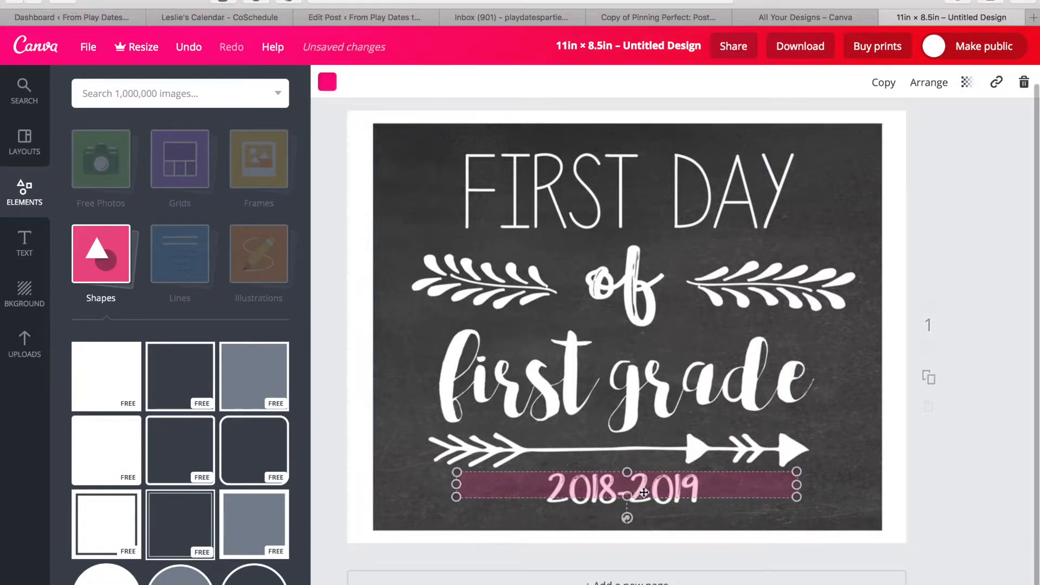
{"action": "left_click_drag", "start_coordinate": [627, 497], "coordinate": [627, 505]}
{"action": "left_click_drag", "start_coordinate": [796, 490], "coordinate": [710, 489]}
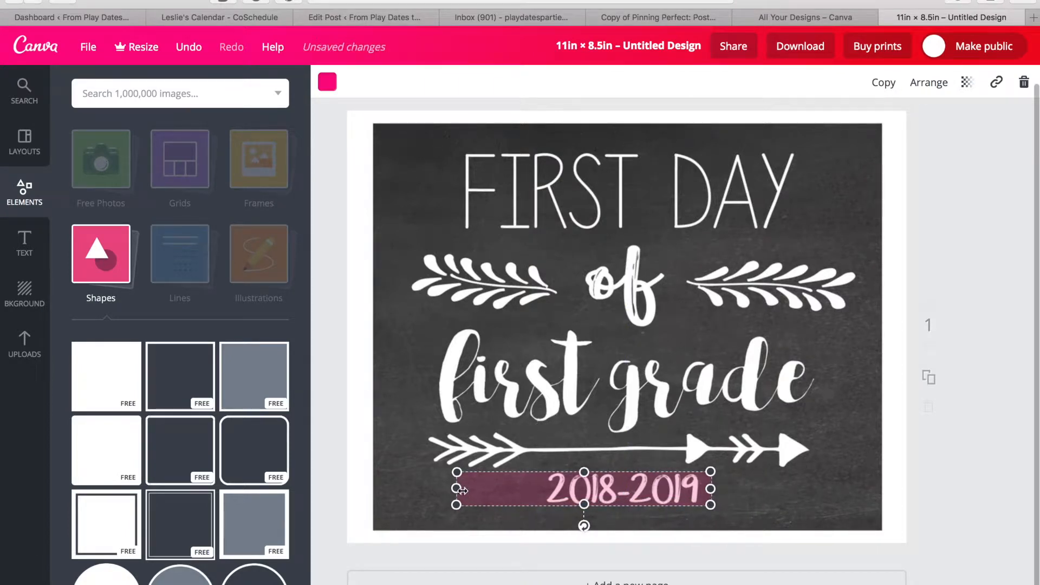
{"action": "left_click_drag", "start_coordinate": [469, 489], "coordinate": [537, 493]}
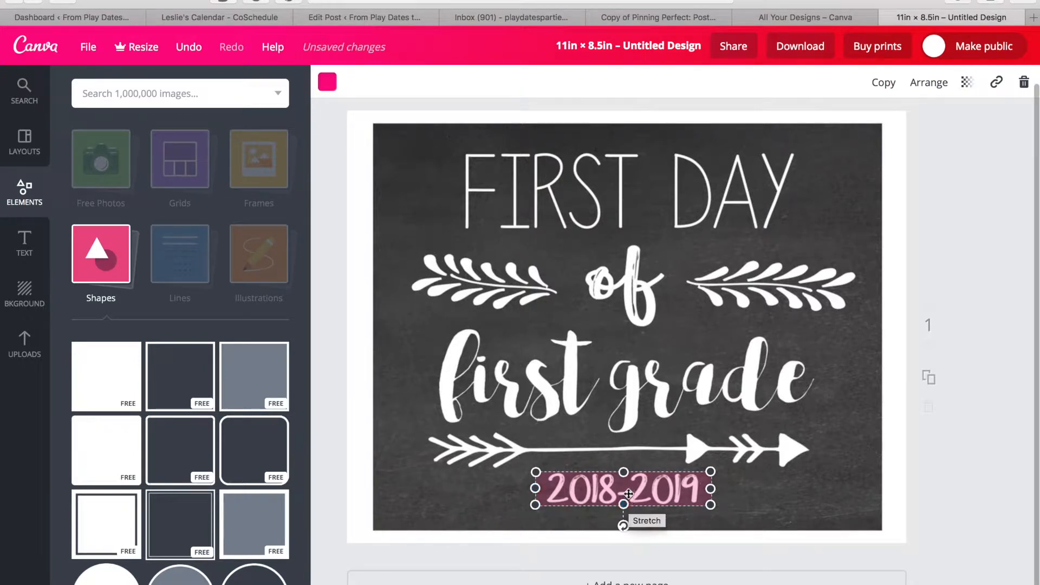
Set the bar's transparency back to 100 so it fully hides the date.
{"action": "left_click", "coordinate": [966, 86]}
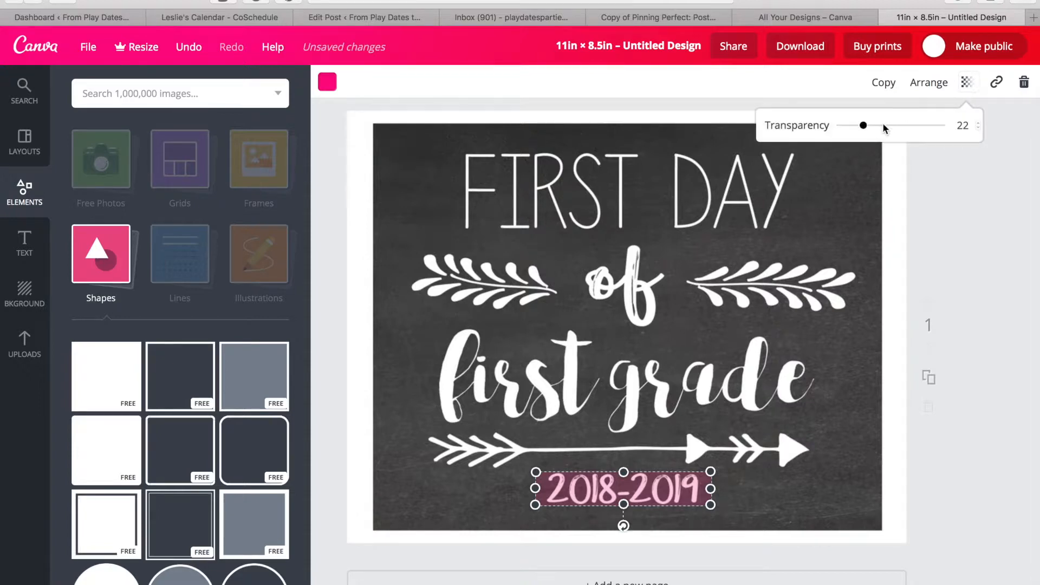
{"action": "left_click_drag", "start_coordinate": [865, 127], "coordinate": [954, 131]}
{"action": "left_click", "coordinate": [328, 83]}
{"action": "scroll", "coordinate": [387, 245], "scroll_direction": "down", "scroll_amount": 1}
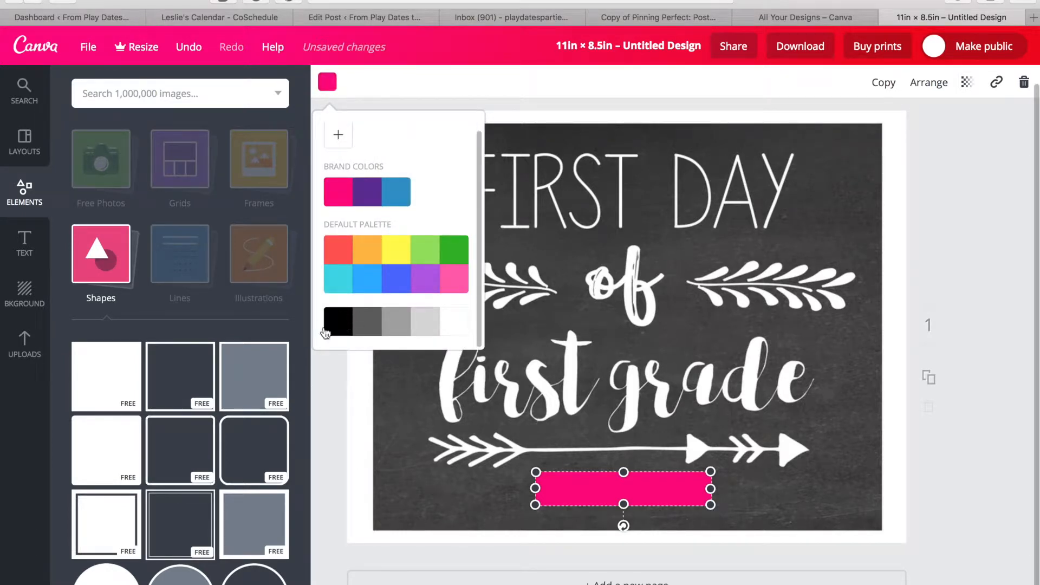
Recolour the pink bar to black, then to a dark grey from the palette.
{"action": "left_click", "coordinate": [343, 323]}
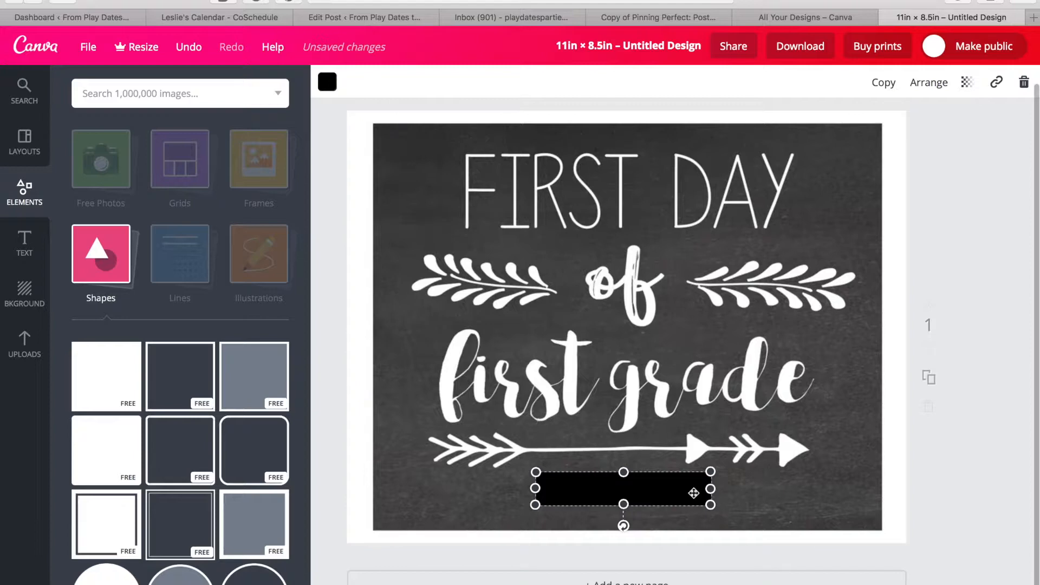
{"action": "left_click", "coordinate": [328, 82]}
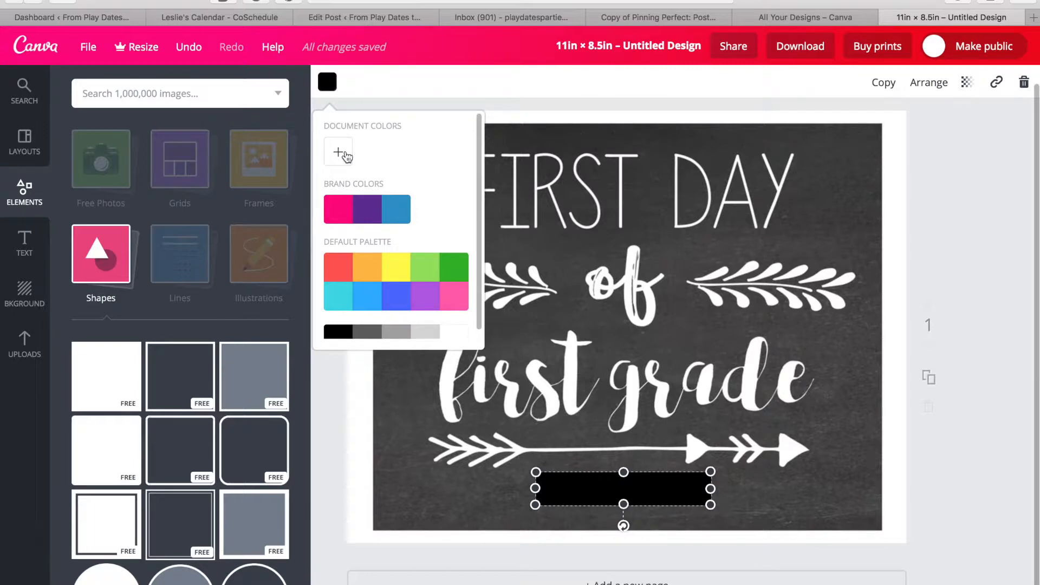
{"action": "scroll", "coordinate": [345, 157], "scroll_direction": "down", "scroll_amount": 2}
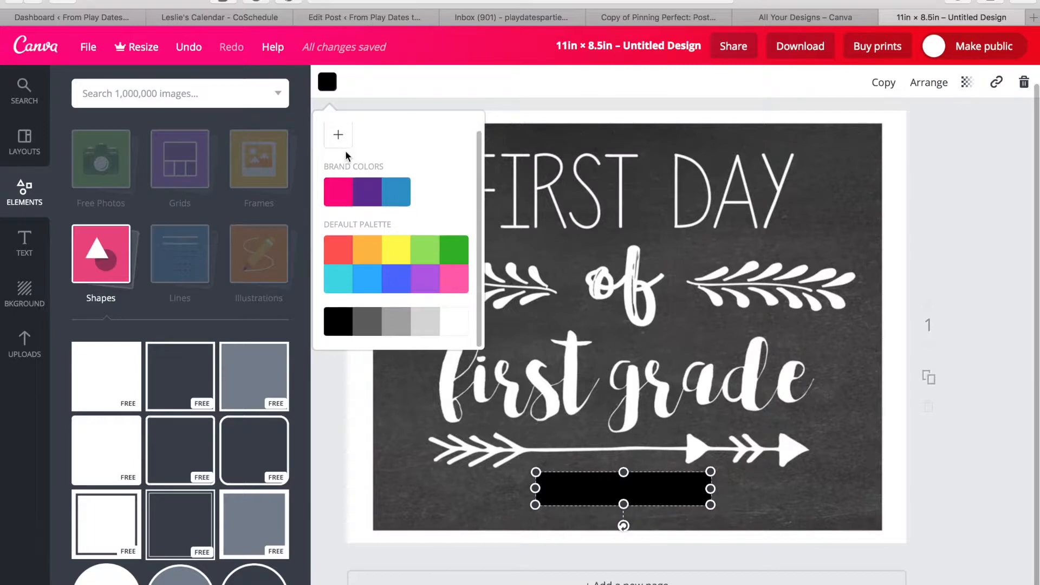
{"action": "left_click", "coordinate": [367, 324]}
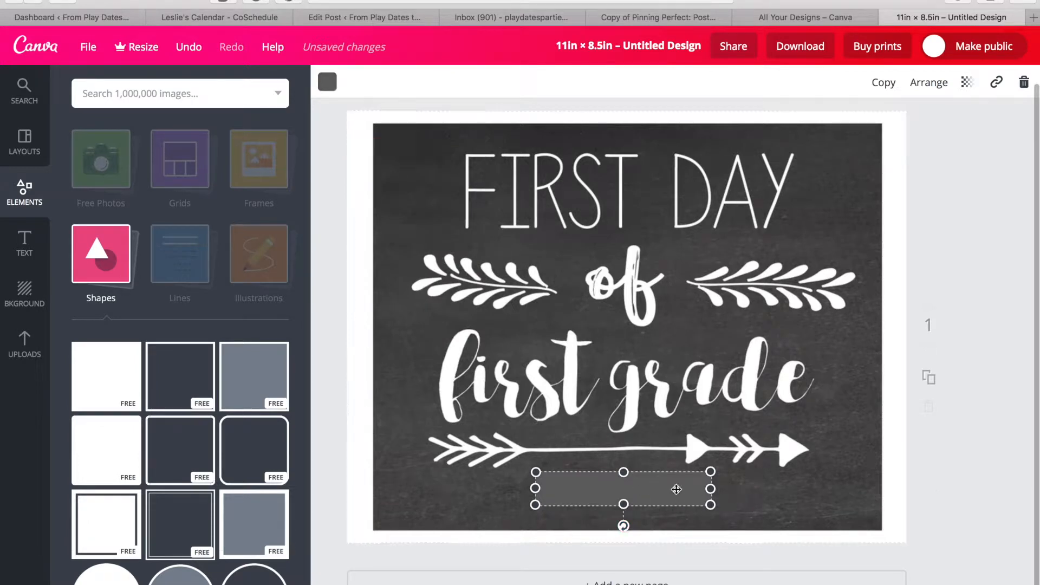
Darken the rectangle's grey to 525252 with the custom colour picker.
{"action": "left_click", "coordinate": [785, 499]}
{"action": "left_click", "coordinate": [641, 492]}
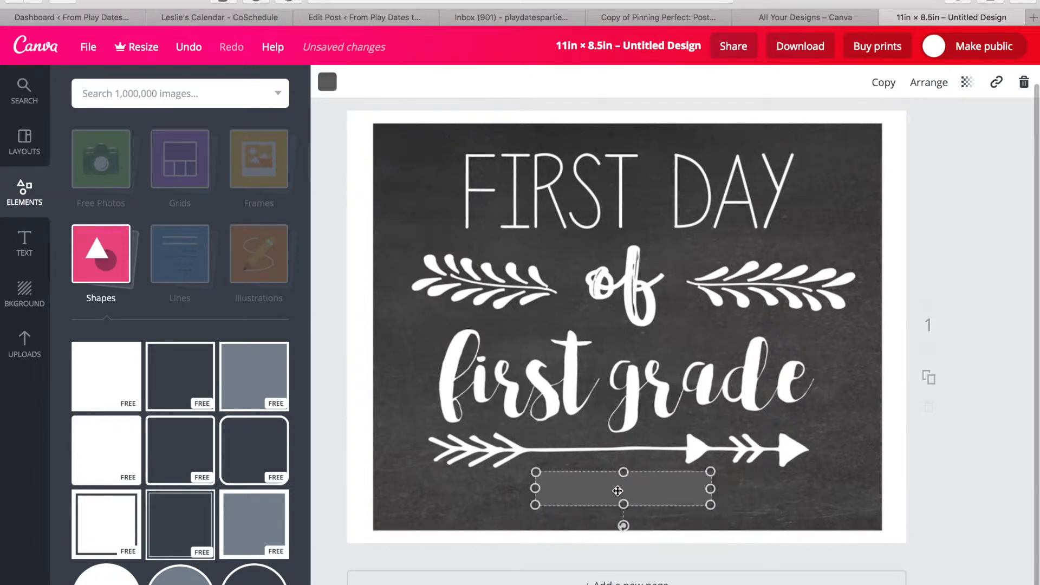
{"action": "left_click", "coordinate": [328, 83]}
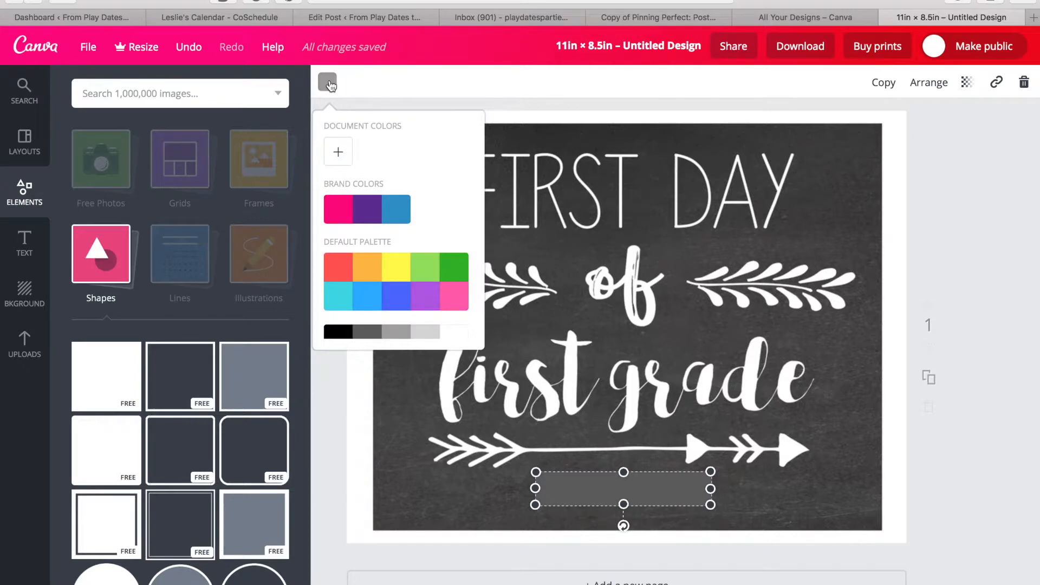
{"action": "left_click", "coordinate": [339, 153]}
{"action": "left_click_drag", "start_coordinate": [434, 320], "coordinate": [443, 318]}
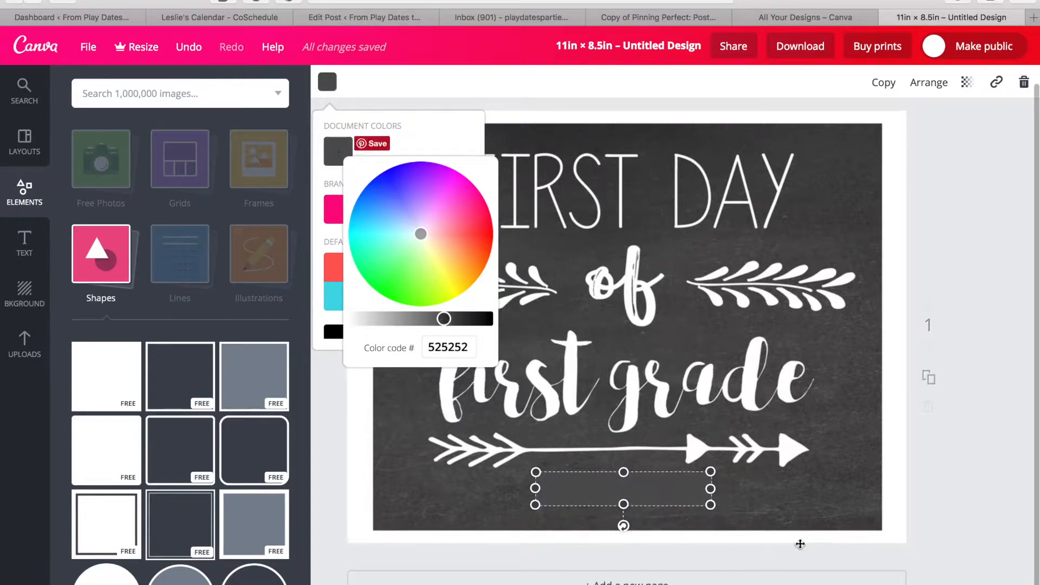
{"action": "left_click", "coordinate": [814, 498]}
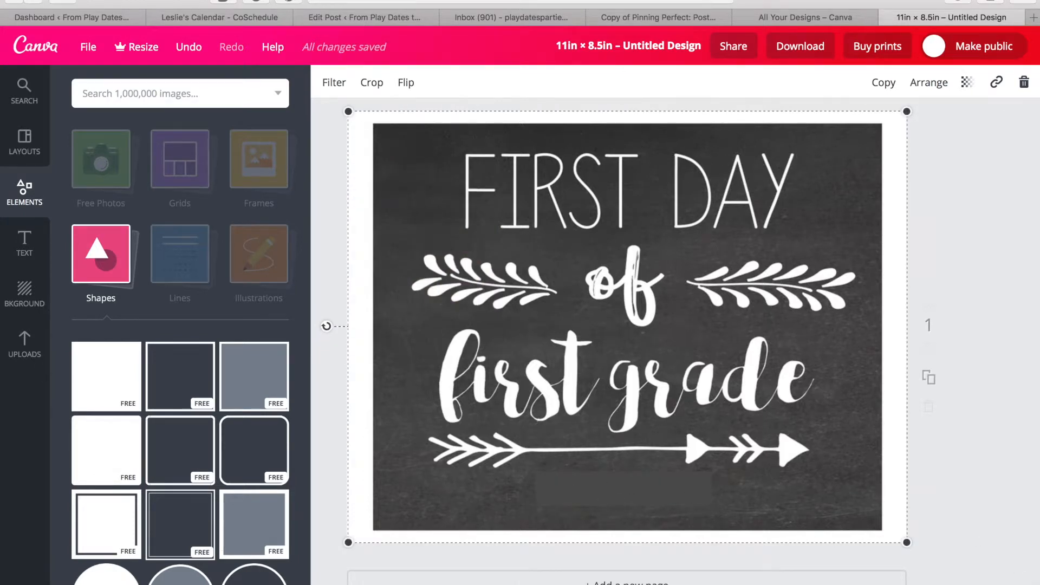
{"action": "key", "text": "super+plus"}
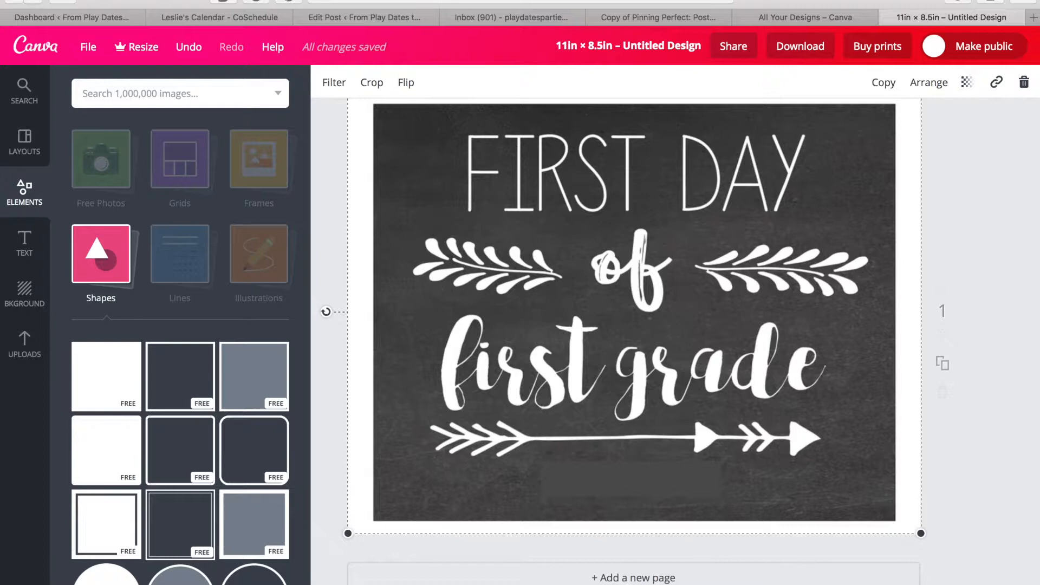
Fine-tune the covering rectangle to #4b4b4b in the custom picker, then zoom back out.
{"action": "key", "text": "super+plus"}
{"action": "key", "text": "super+plus"}
{"action": "scroll", "coordinate": [790, 476], "scroll_direction": "down", "scroll_amount": 3}
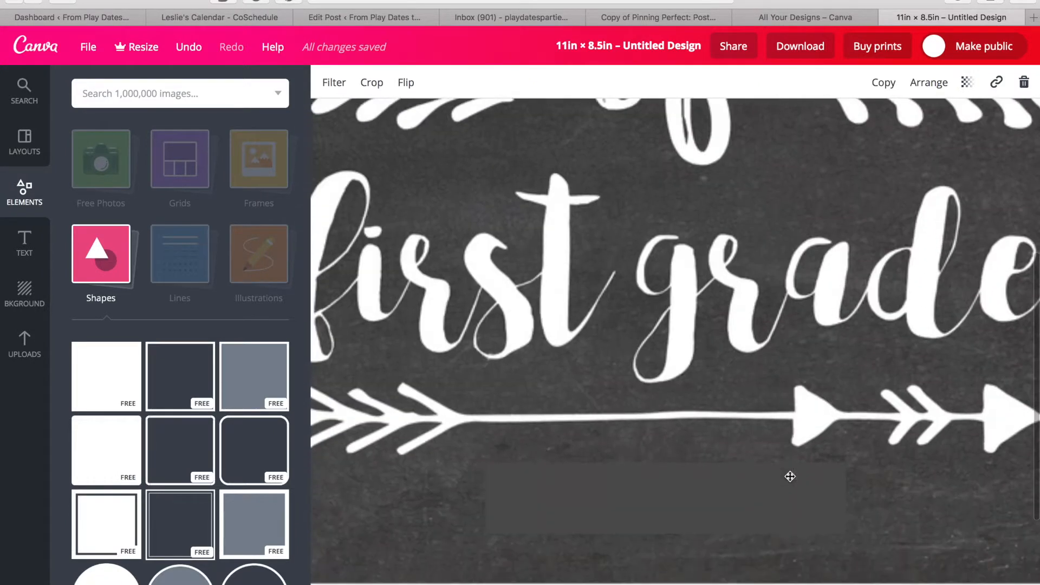
{"action": "scroll", "coordinate": [790, 476], "scroll_direction": "down", "scroll_amount": 2}
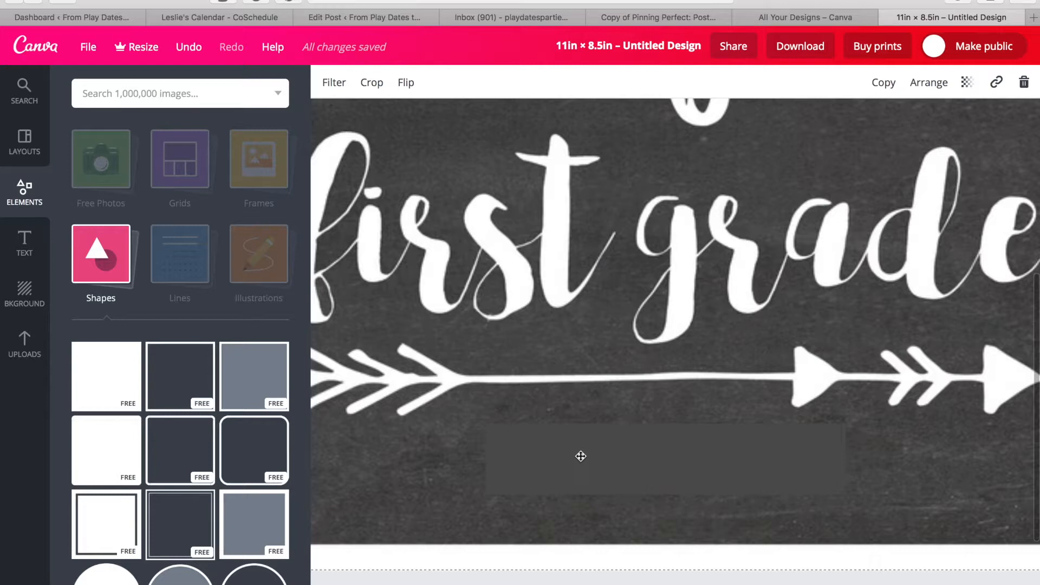
{"action": "left_click", "coordinate": [580, 456]}
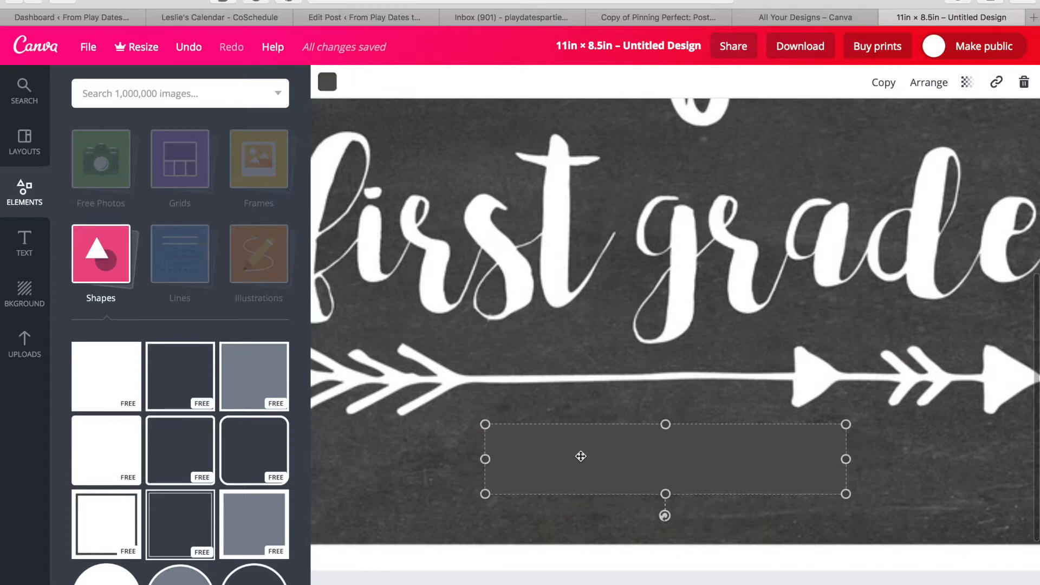
{"action": "left_click", "coordinate": [327, 82]}
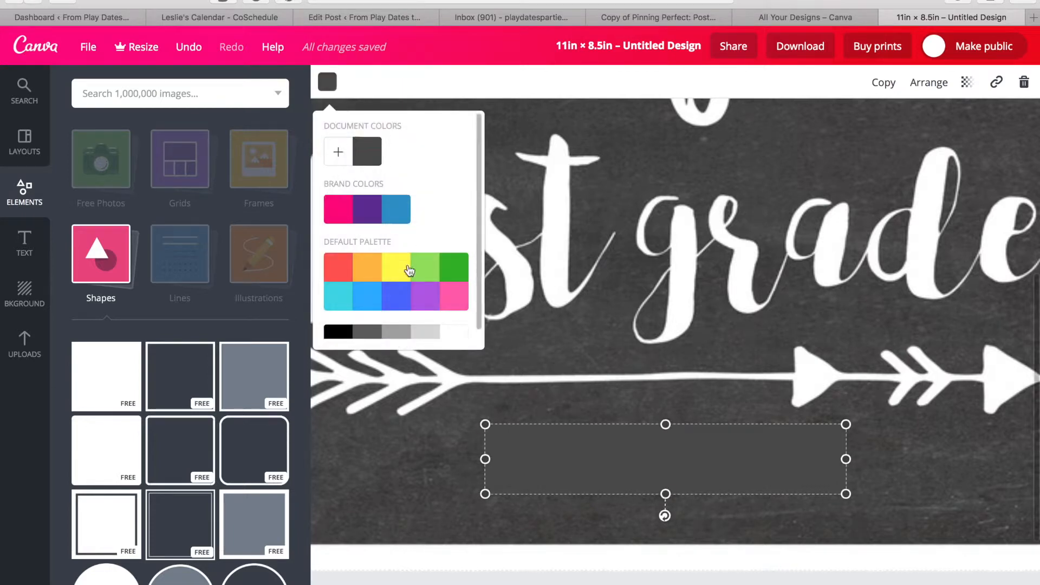
{"action": "left_click", "coordinate": [339, 153]}
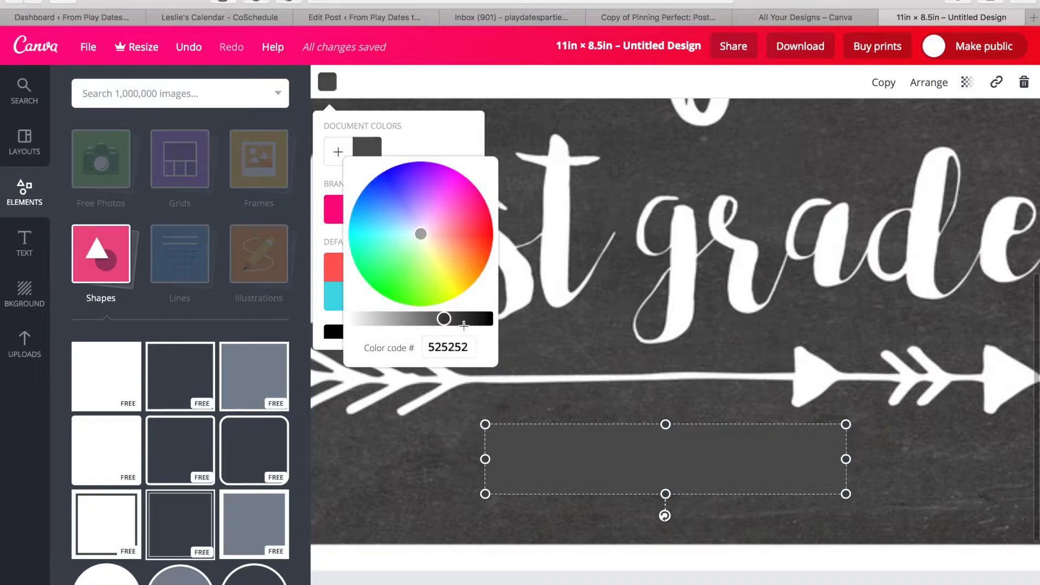
{"action": "left_click_drag", "start_coordinate": [444, 319], "coordinate": [448, 319]}
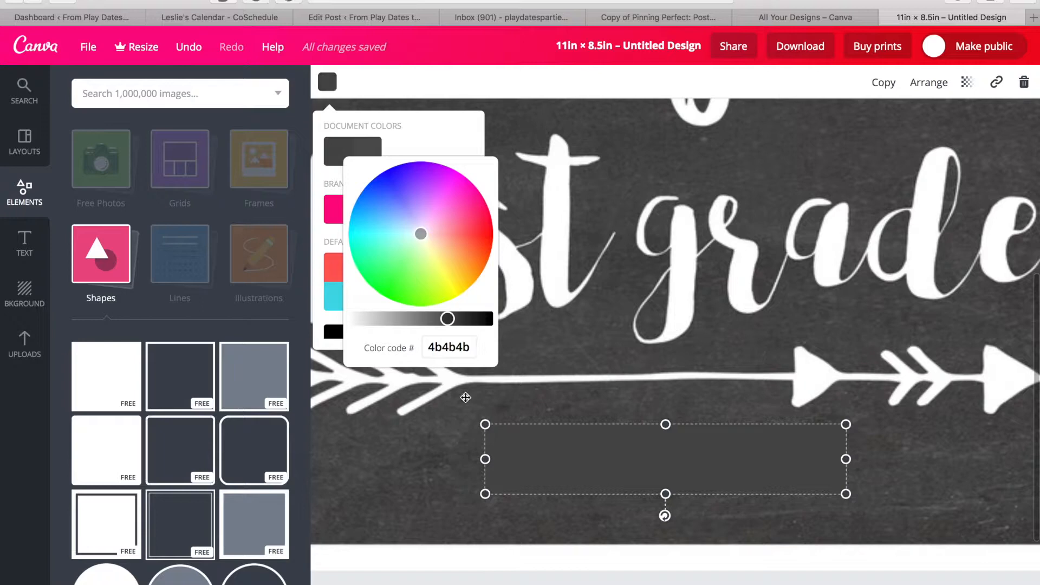
{"action": "left_click", "coordinate": [445, 476]}
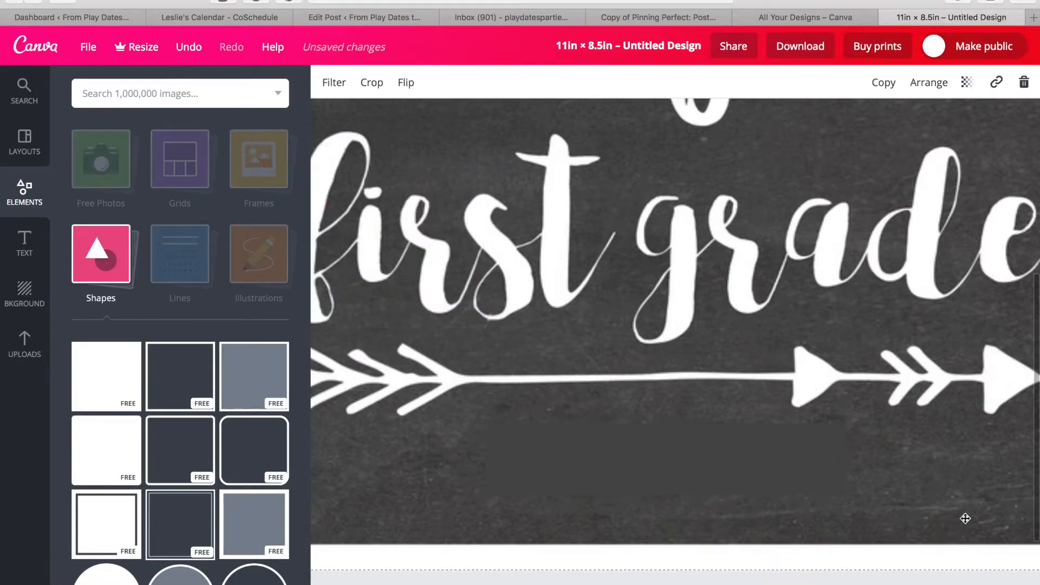
{"action": "scroll", "coordinate": [965, 519], "scroll_direction": "up", "scroll_amount": 3}
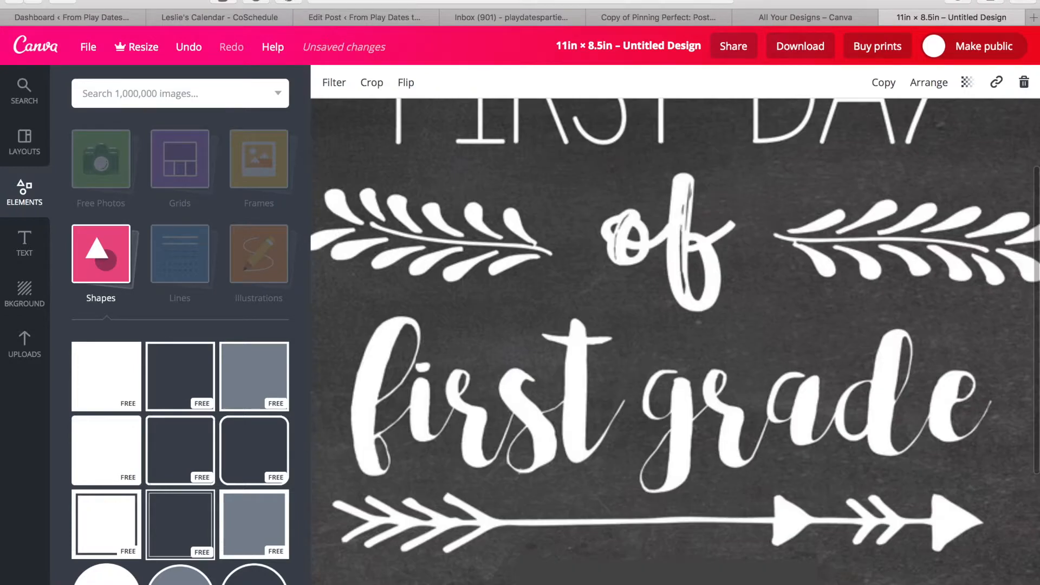
{"action": "key", "text": "super+minus"}
{"action": "key", "text": "super+minus"}
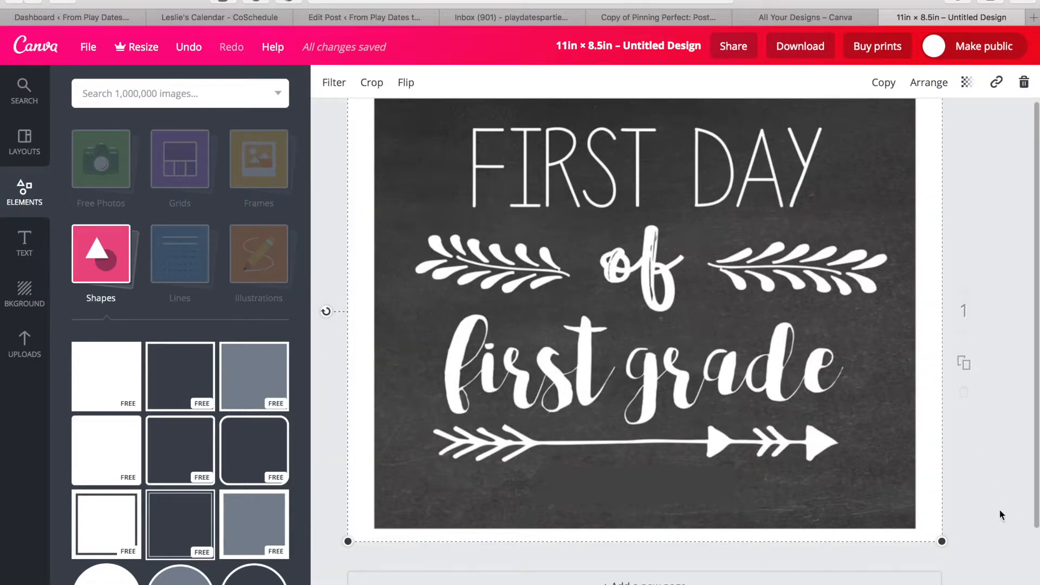
{"action": "scroll", "coordinate": [989, 473], "scroll_direction": "up", "scroll_amount": 1}
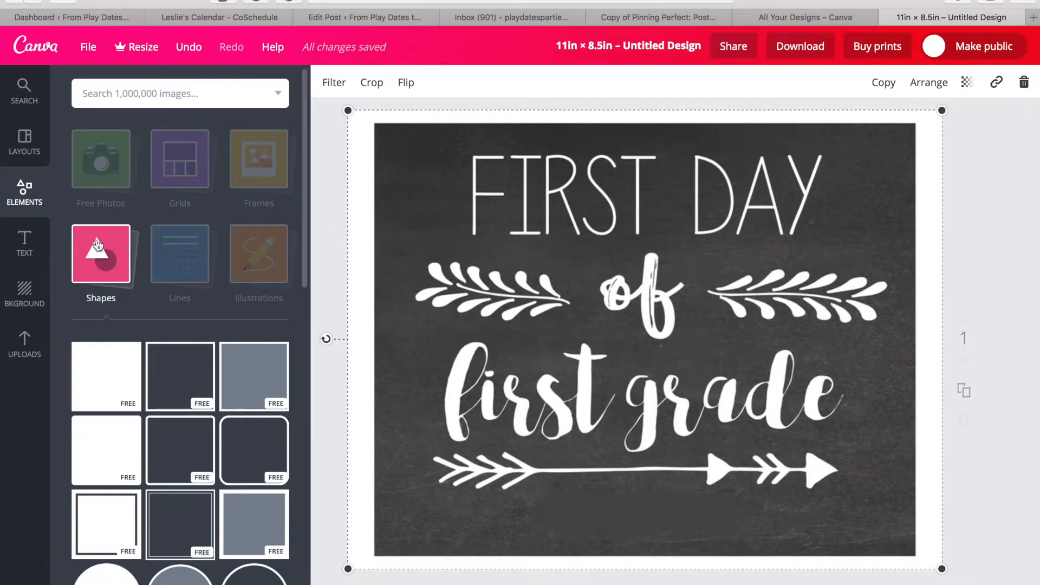
Add a subheading text box below the arrow and delete the accidental duplicate page.
{"action": "left_click", "coordinate": [23, 252]}
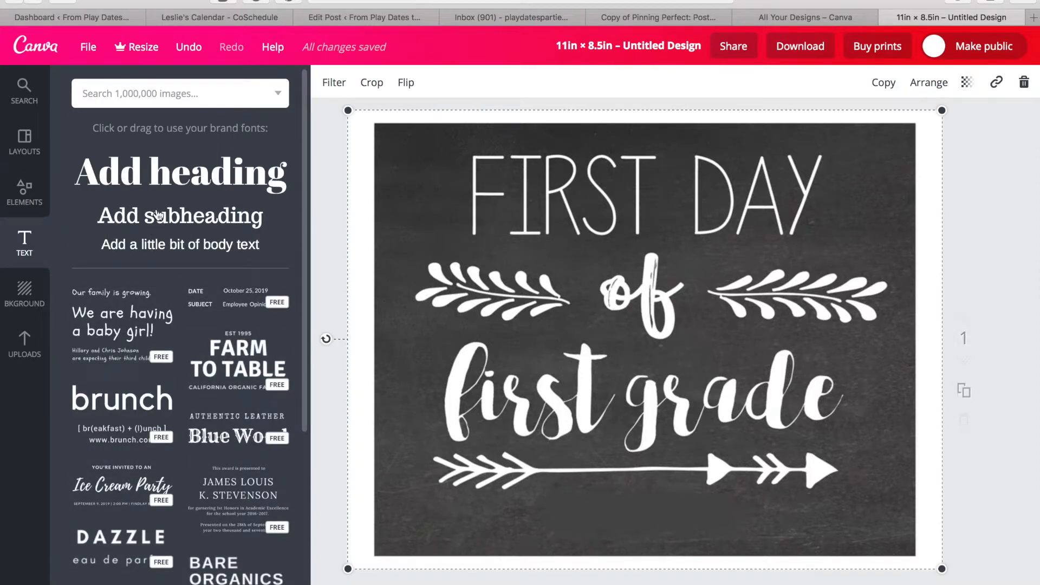
{"action": "left_click", "coordinate": [157, 215]}
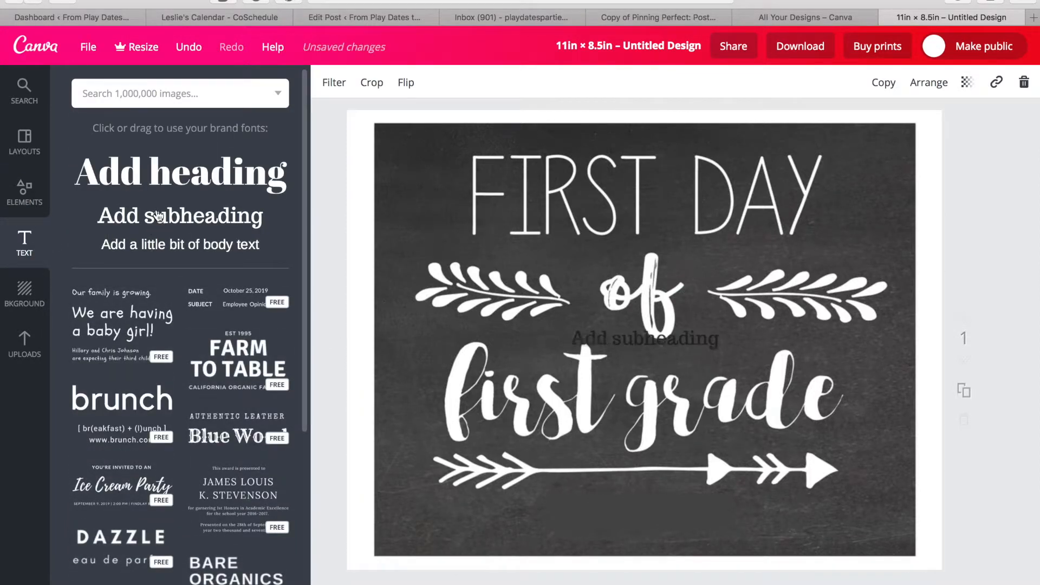
{"action": "left_click", "coordinate": [967, 386]}
{"action": "left_click_drag", "start_coordinate": [700, 351], "coordinate": [685, 509]}
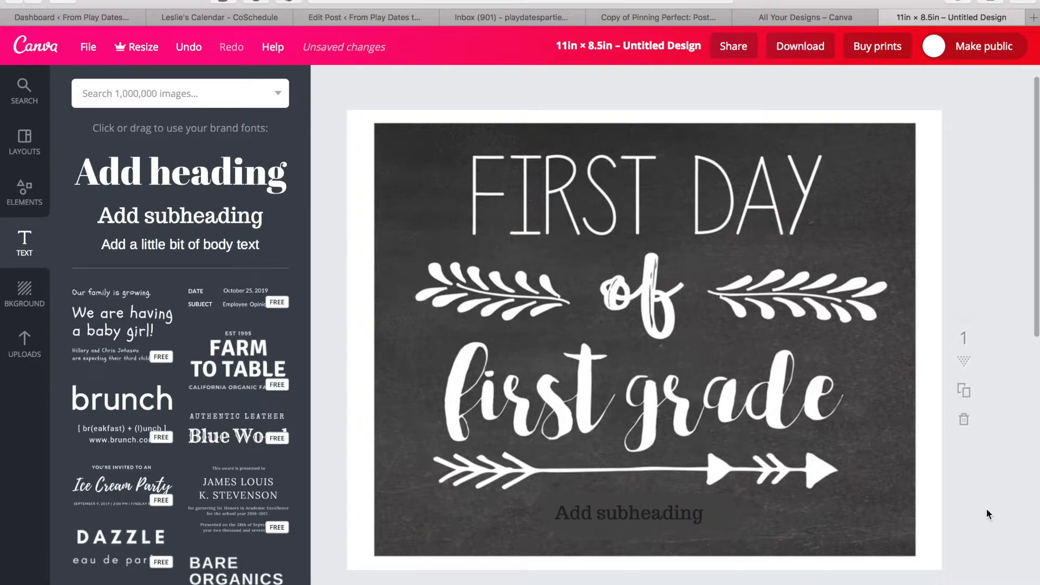
{"action": "scroll", "coordinate": [986, 513], "scroll_direction": "down", "scroll_amount": 10}
{"action": "left_click", "coordinate": [964, 428]}
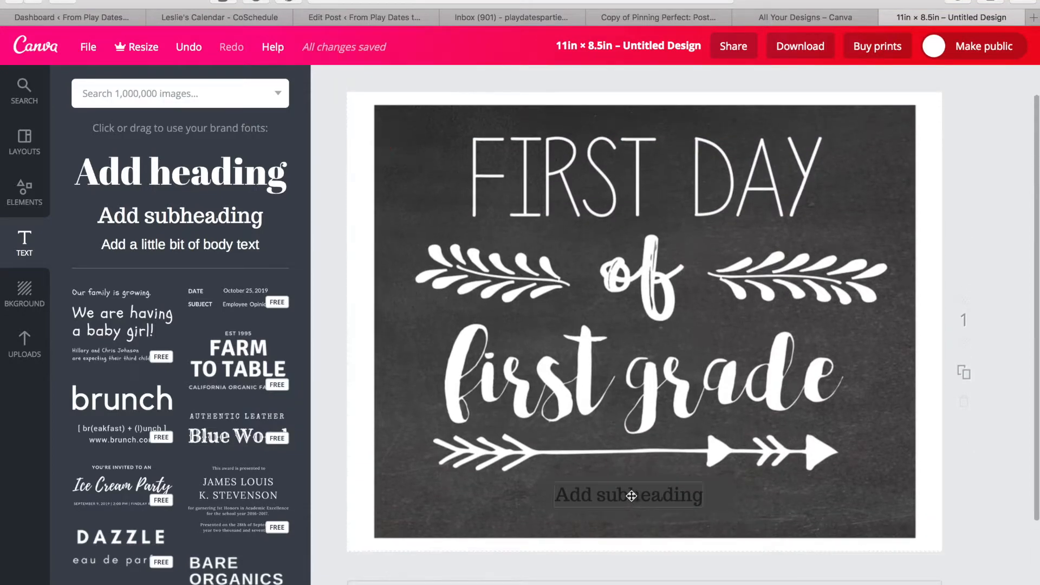
{"action": "left_click", "coordinate": [630, 494]}
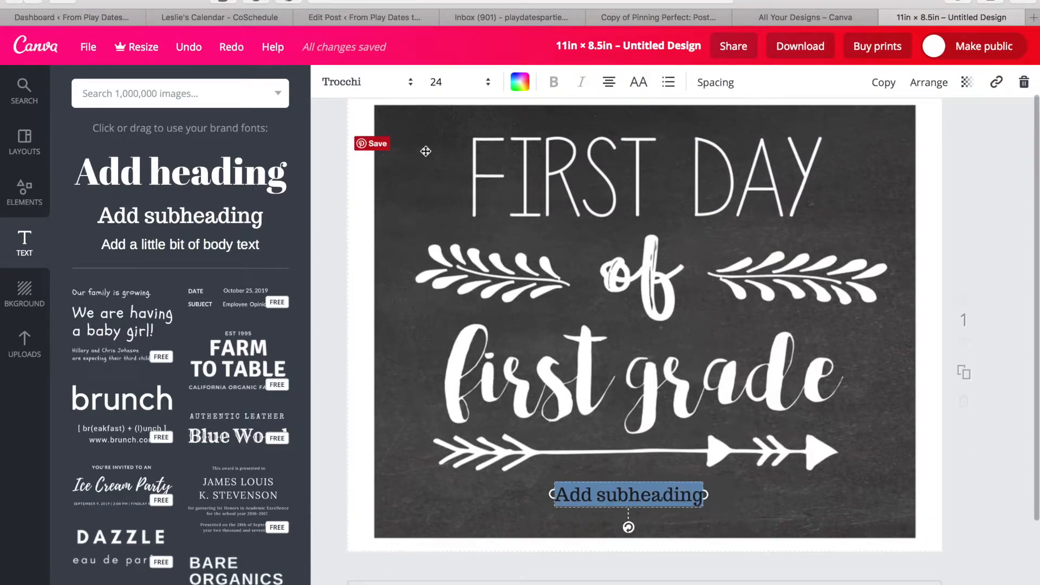
Set the subheading's text colour to white.
{"action": "left_click", "coordinate": [520, 83]}
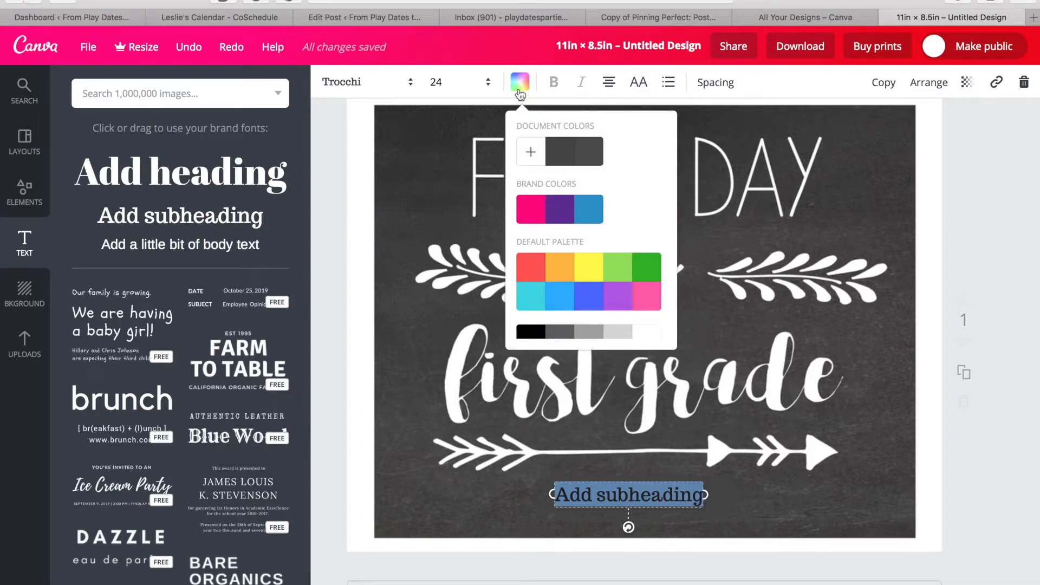
{"action": "scroll", "coordinate": [620, 275], "scroll_direction": "down", "scroll_amount": 1}
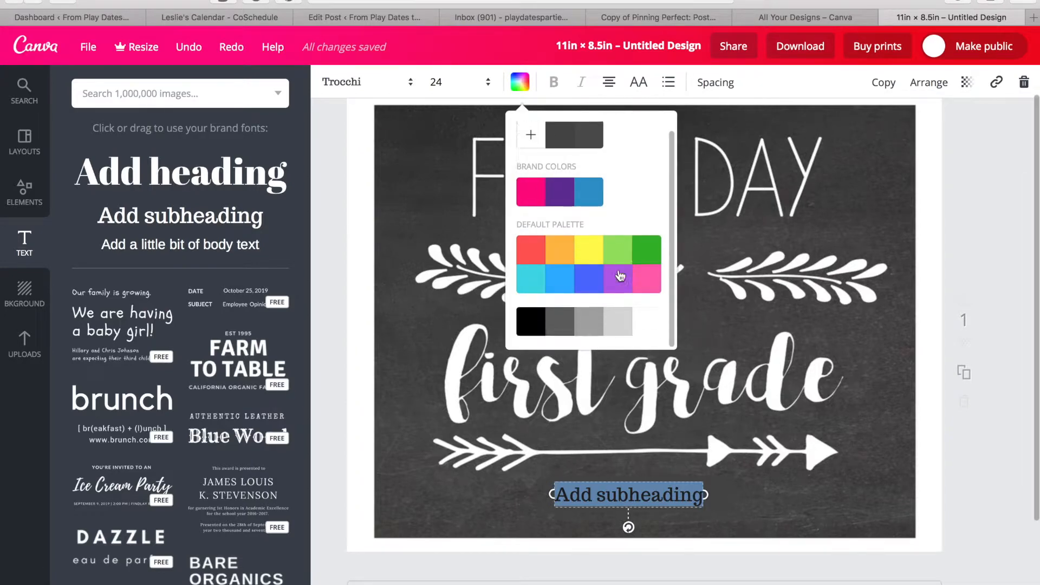
{"action": "left_click", "coordinate": [654, 331]}
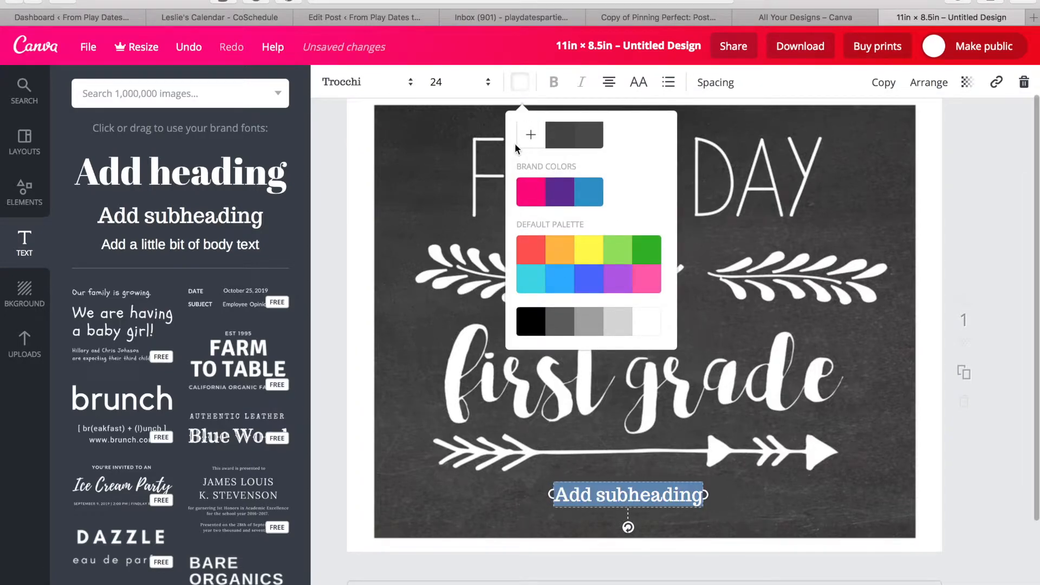
Replace the placeholder wording with '2019-2020' and select all of it.
{"action": "double_click", "coordinate": [606, 494]}
{"action": "triple_click", "coordinate": [606, 494]}
{"action": "type", "text": "20"}
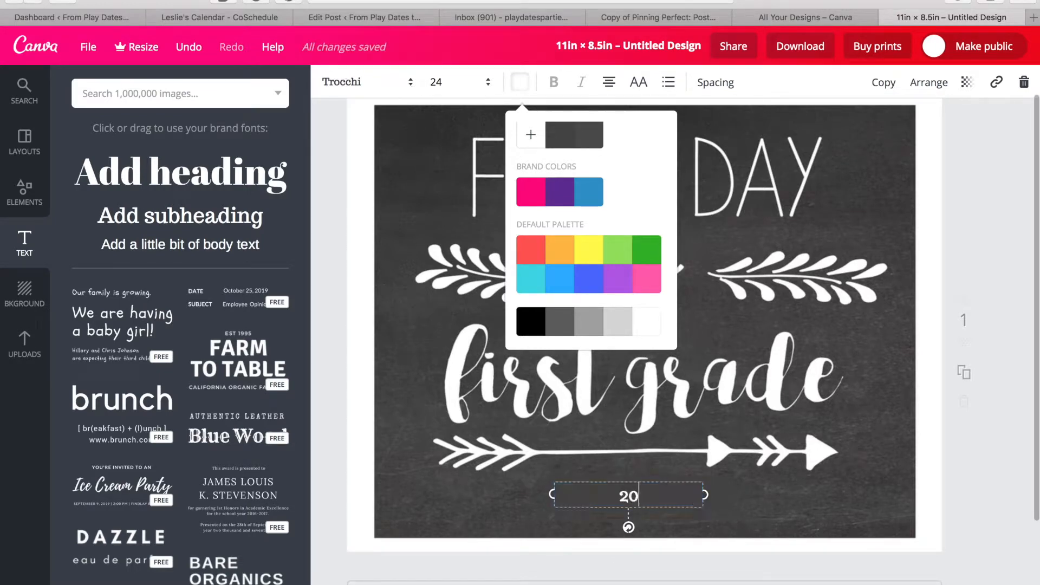
{"action": "type", "text": "19-2020"}
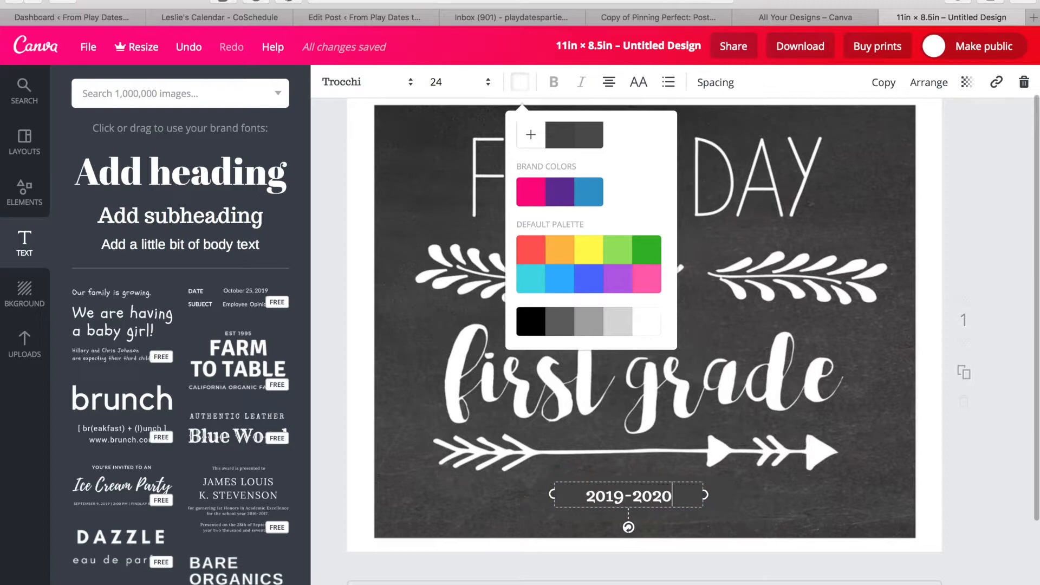
{"action": "key", "text": "super+a"}
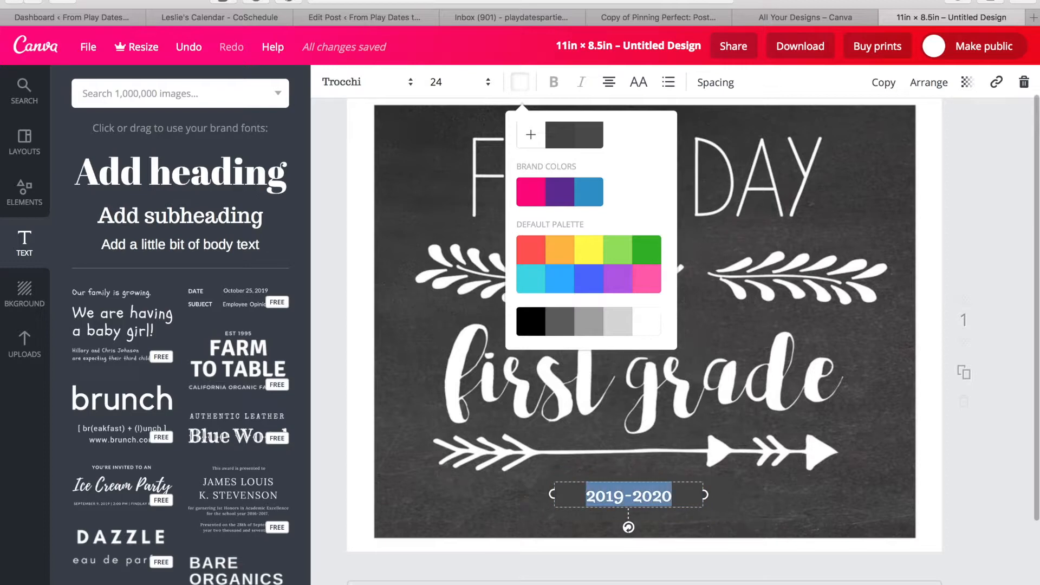
{"action": "left_click", "coordinate": [411, 83]}
Apply the Playlist Script font to the 2019-2020 text.
{"action": "scroll", "coordinate": [401, 228], "scroll_direction": "down", "scroll_amount": 1}
{"action": "scroll", "coordinate": [402, 228], "scroll_direction": "down", "scroll_amount": 10}
{"action": "scroll", "coordinate": [402, 228], "scroll_direction": "down", "scroll_amount": 10}
{"action": "scroll", "coordinate": [402, 228], "scroll_direction": "up", "scroll_amount": 15}
{"action": "scroll", "coordinate": [402, 228], "scroll_direction": "up", "scroll_amount": 15}
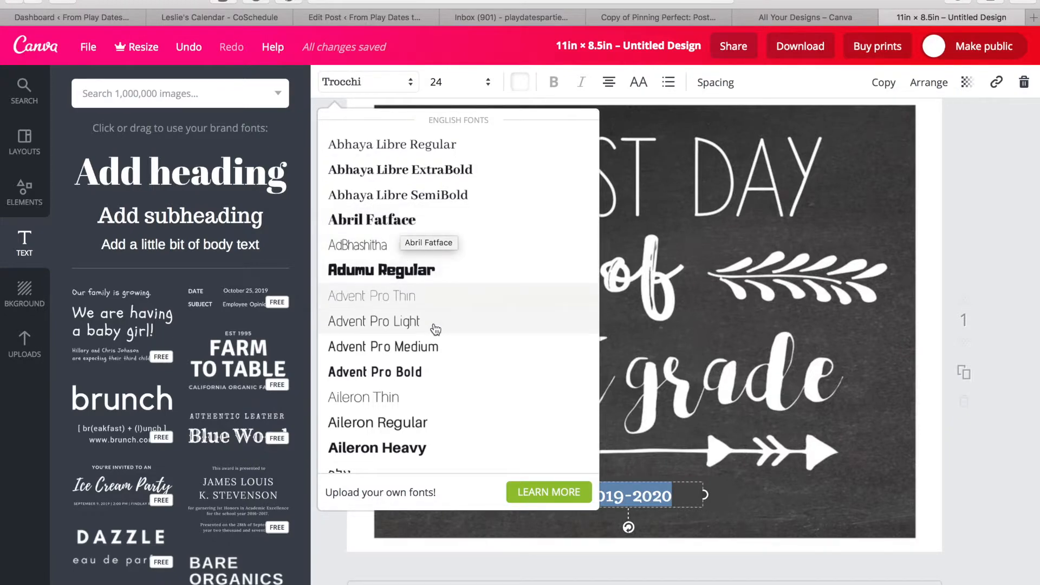
{"action": "scroll", "coordinate": [434, 337], "scroll_direction": "down", "scroll_amount": 3}
{"action": "scroll", "coordinate": [437, 340], "scroll_direction": "down", "scroll_amount": 5}
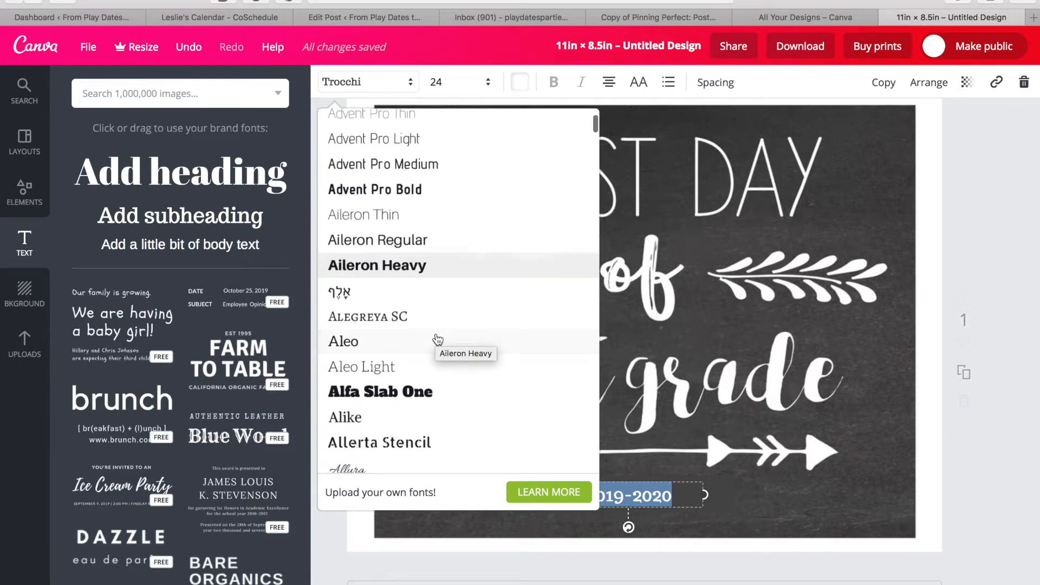
{"action": "scroll", "coordinate": [438, 339], "scroll_direction": "down", "scroll_amount": 5}
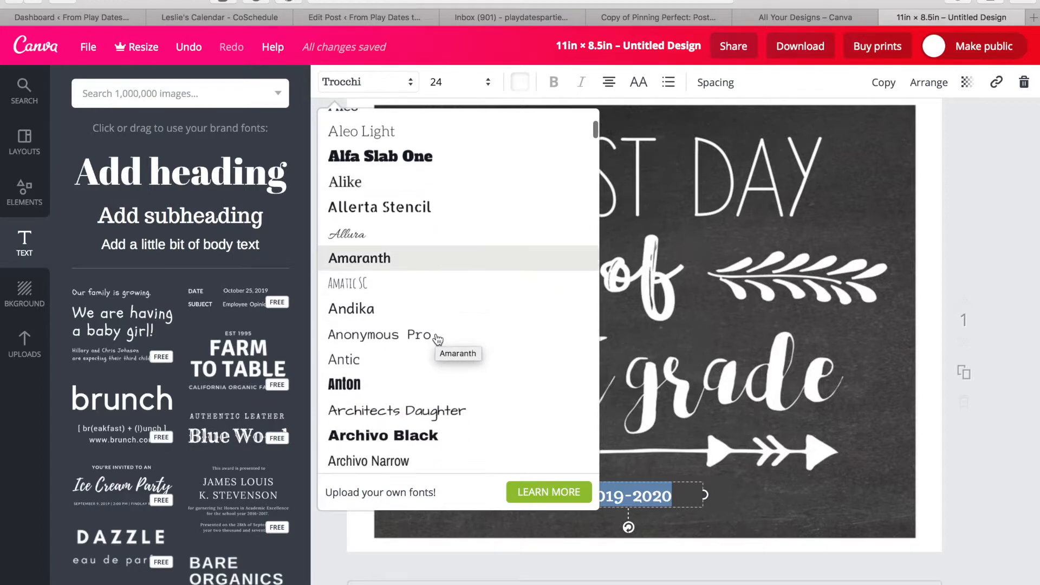
{"action": "scroll", "coordinate": [438, 340], "scroll_direction": "down", "scroll_amount": 1}
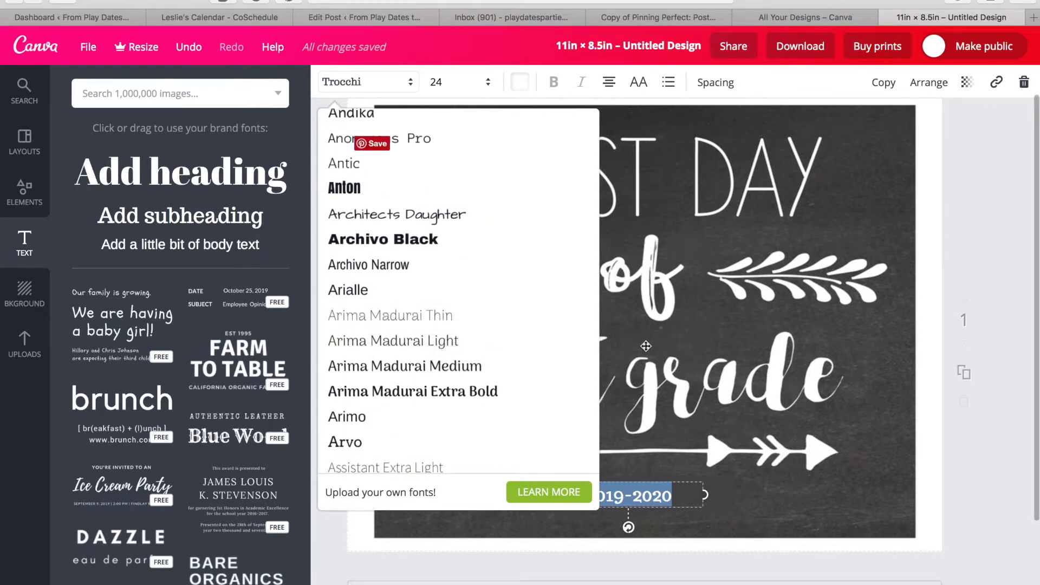
{"action": "scroll", "coordinate": [420, 273], "scroll_direction": "down", "scroll_amount": 6}
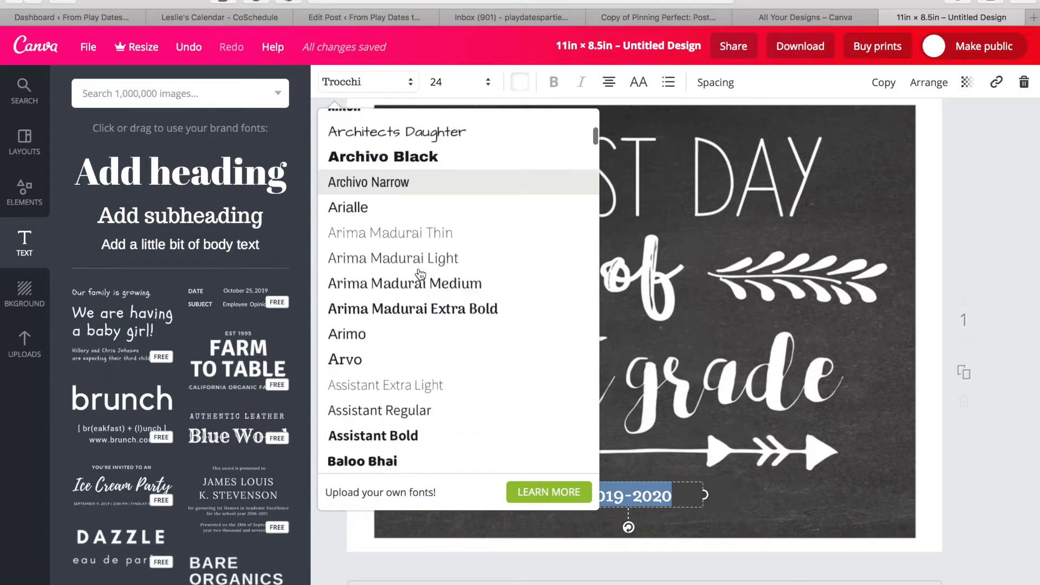
{"action": "scroll", "coordinate": [420, 273], "scroll_direction": "down", "scroll_amount": 5}
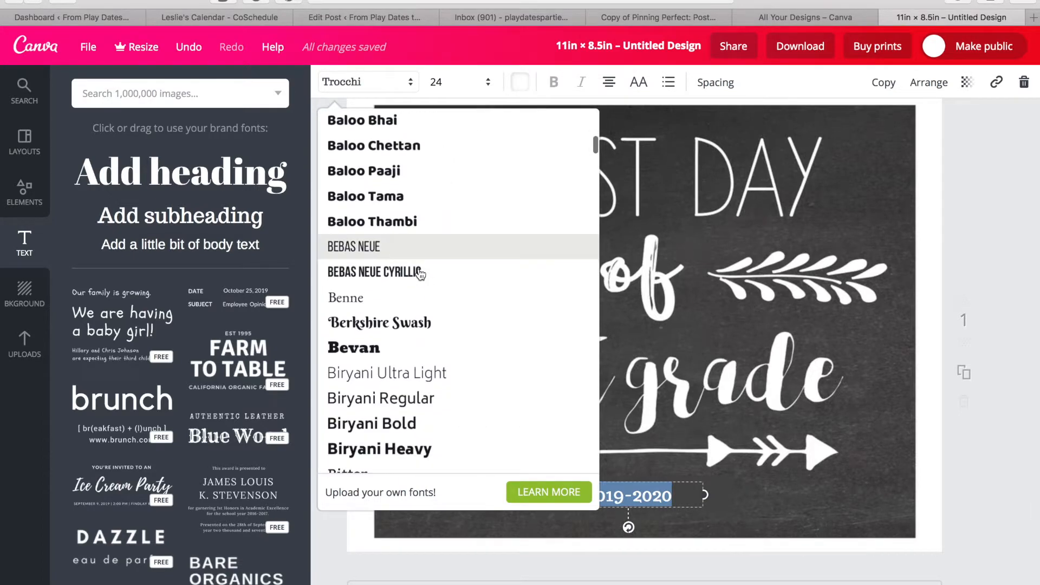
{"action": "scroll", "coordinate": [419, 273], "scroll_direction": "down", "scroll_amount": 7}
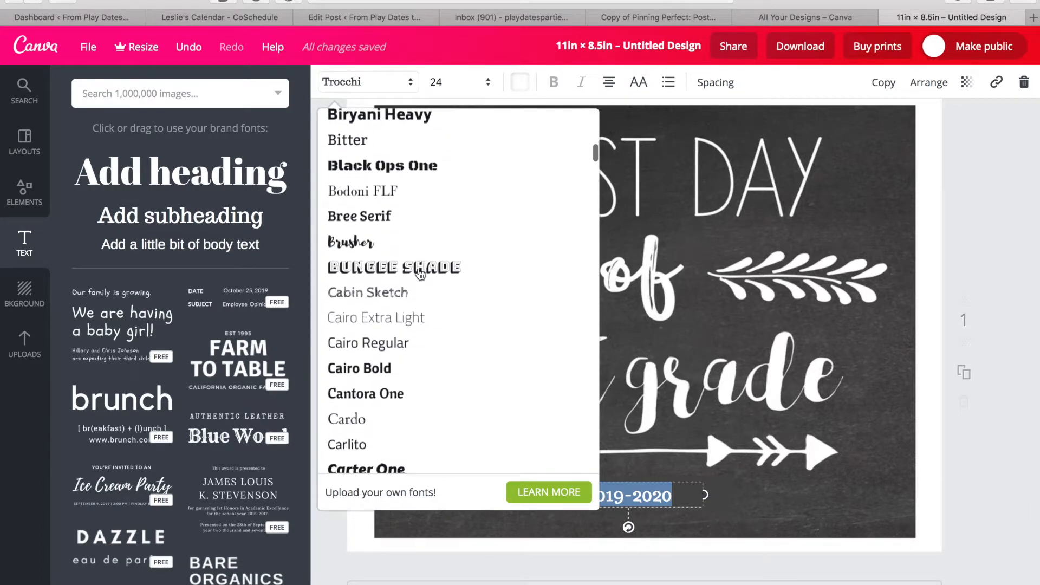
{"action": "scroll", "coordinate": [420, 273], "scroll_direction": "down", "scroll_amount": 10}
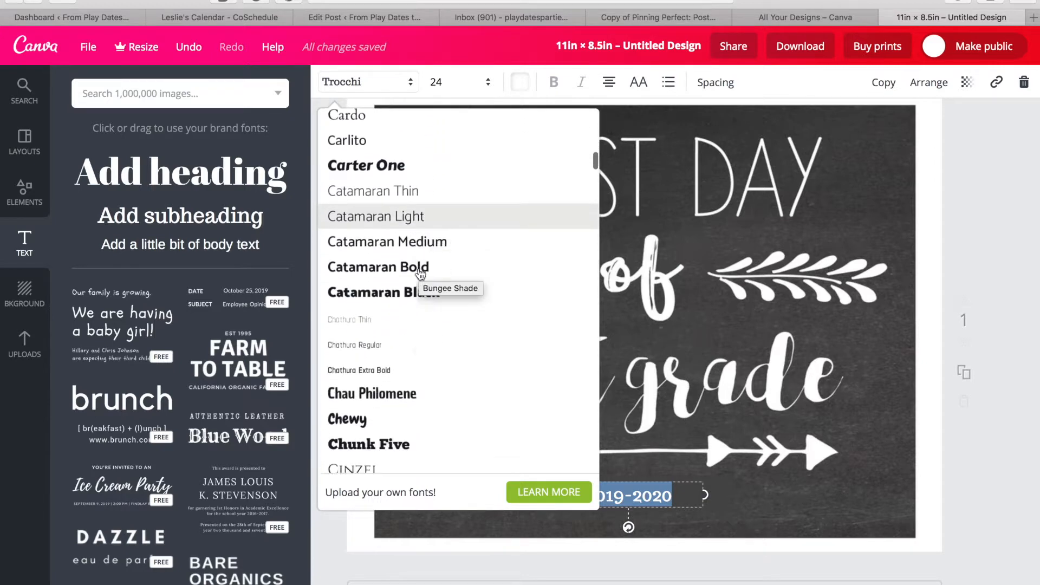
{"action": "scroll", "coordinate": [420, 273], "scroll_direction": "down", "scroll_amount": 11}
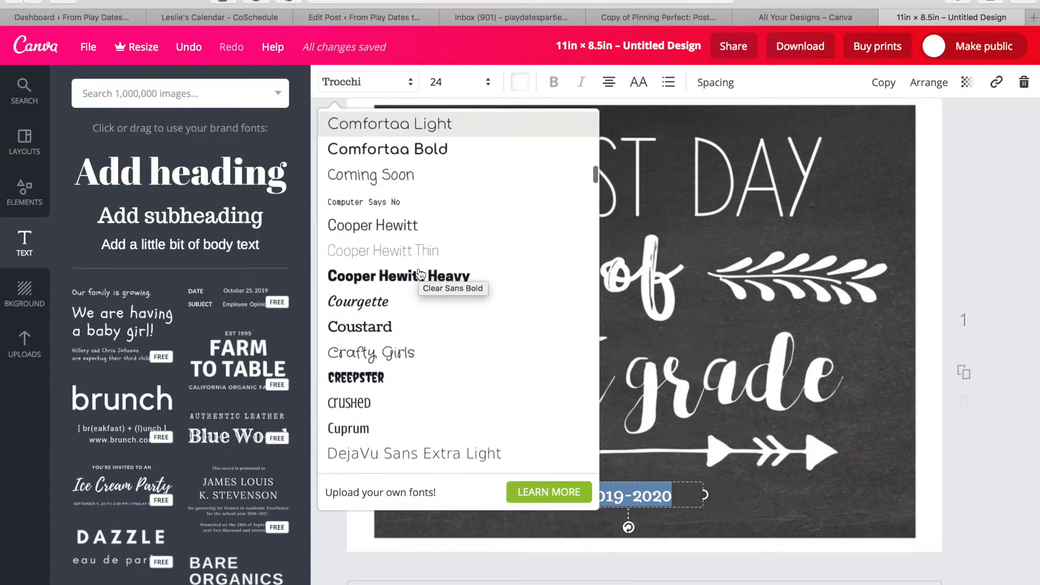
{"action": "scroll", "coordinate": [420, 274], "scroll_direction": "down", "scroll_amount": 7}
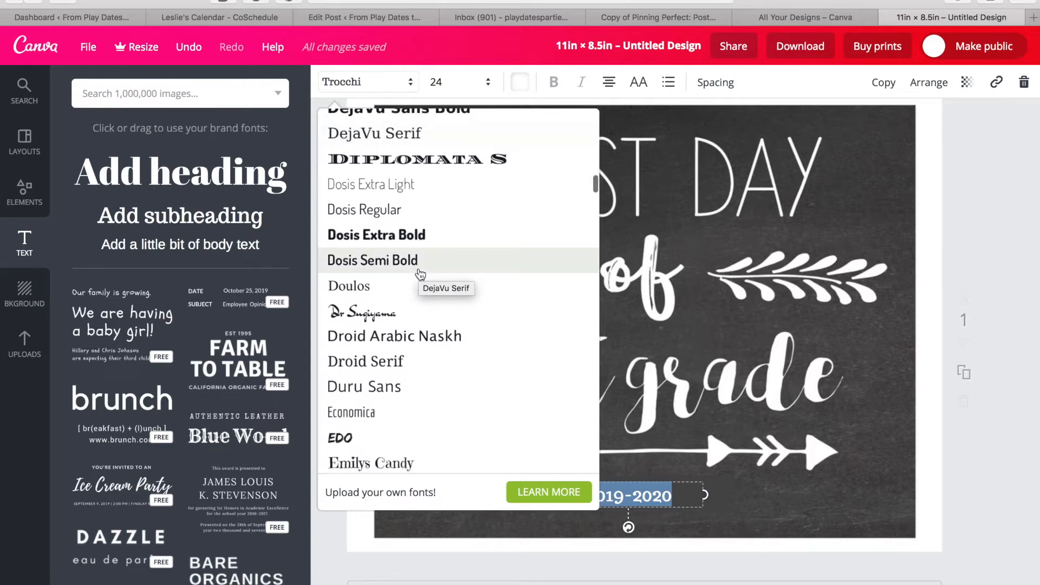
{"action": "scroll", "coordinate": [420, 274], "scroll_direction": "down", "scroll_amount": 7}
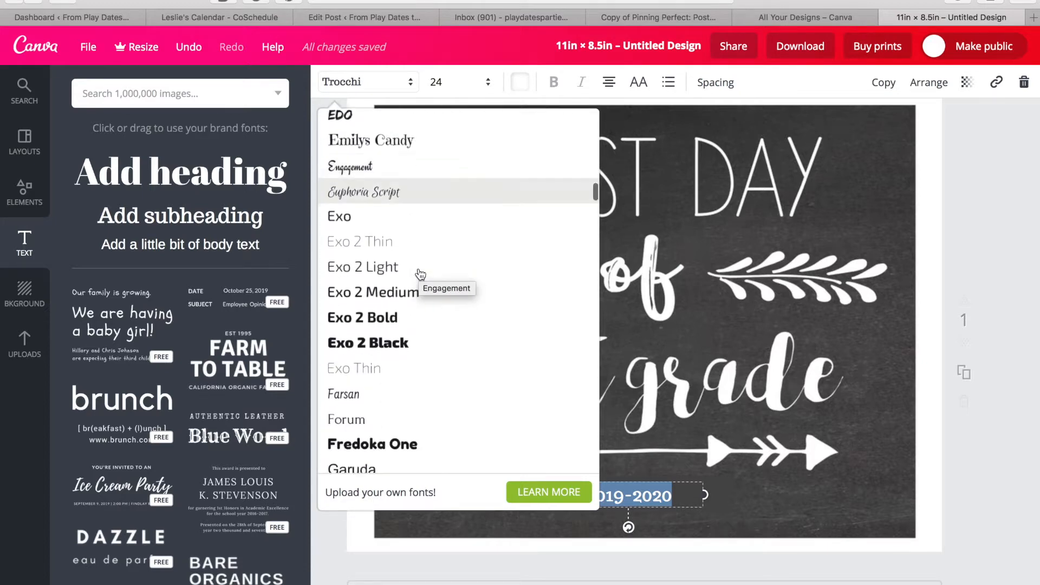
{"action": "scroll", "coordinate": [421, 273], "scroll_direction": "down", "scroll_amount": 8}
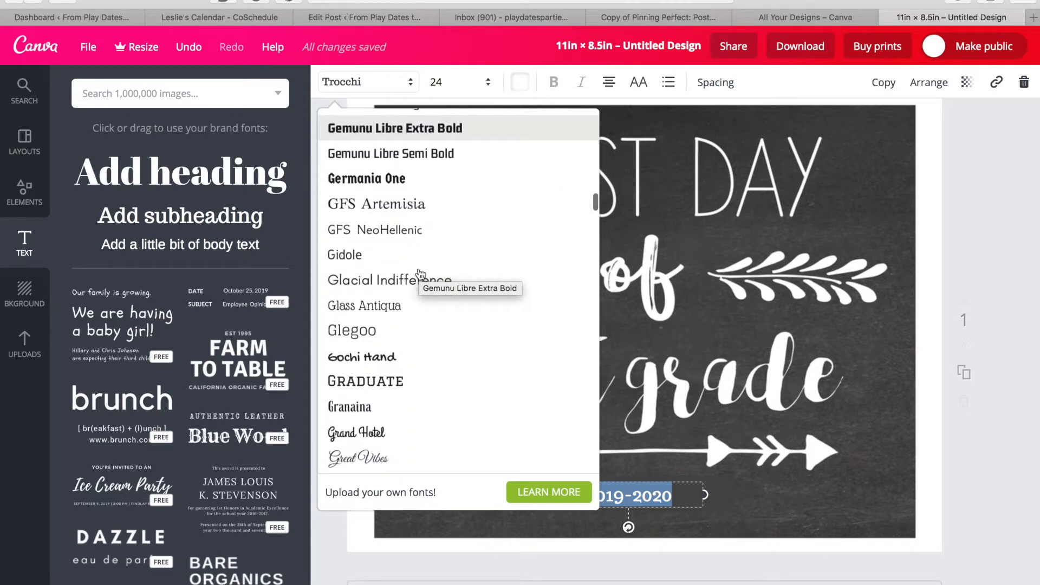
{"action": "scroll", "coordinate": [420, 273], "scroll_direction": "down", "scroll_amount": 8}
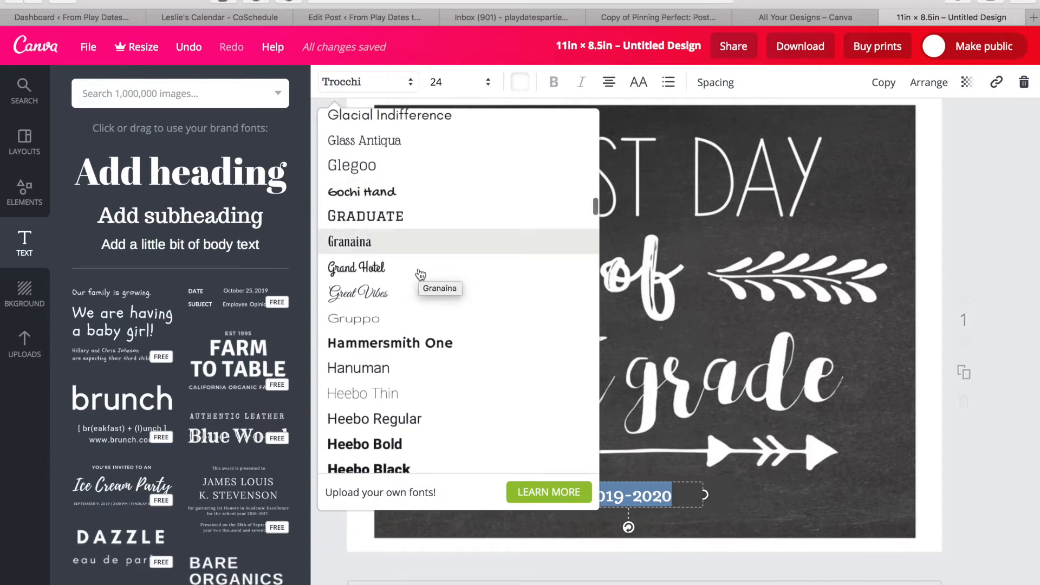
{"action": "scroll", "coordinate": [420, 274], "scroll_direction": "down", "scroll_amount": 8}
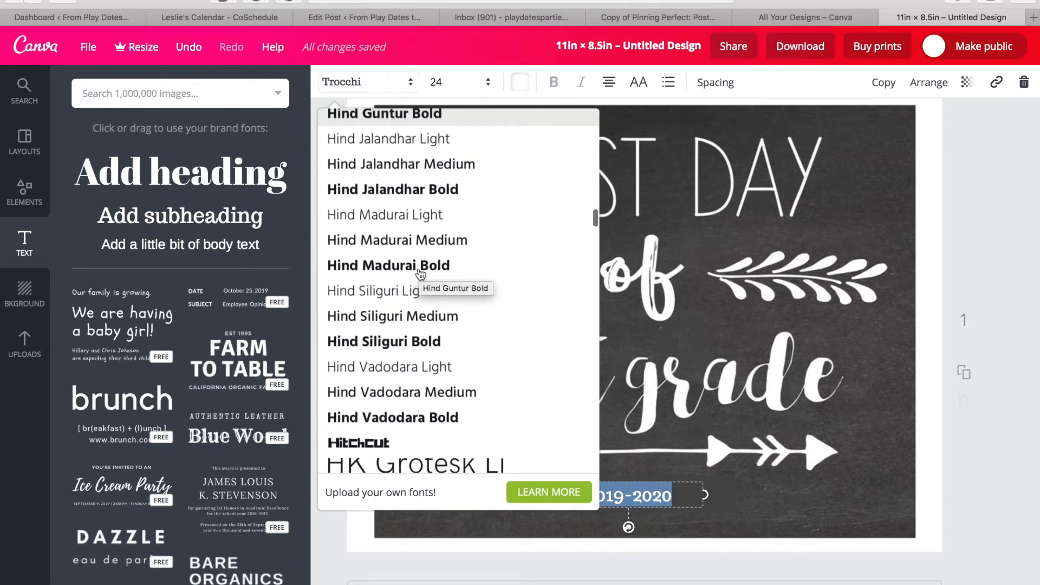
{"action": "scroll", "coordinate": [421, 273], "scroll_direction": "down", "scroll_amount": 8}
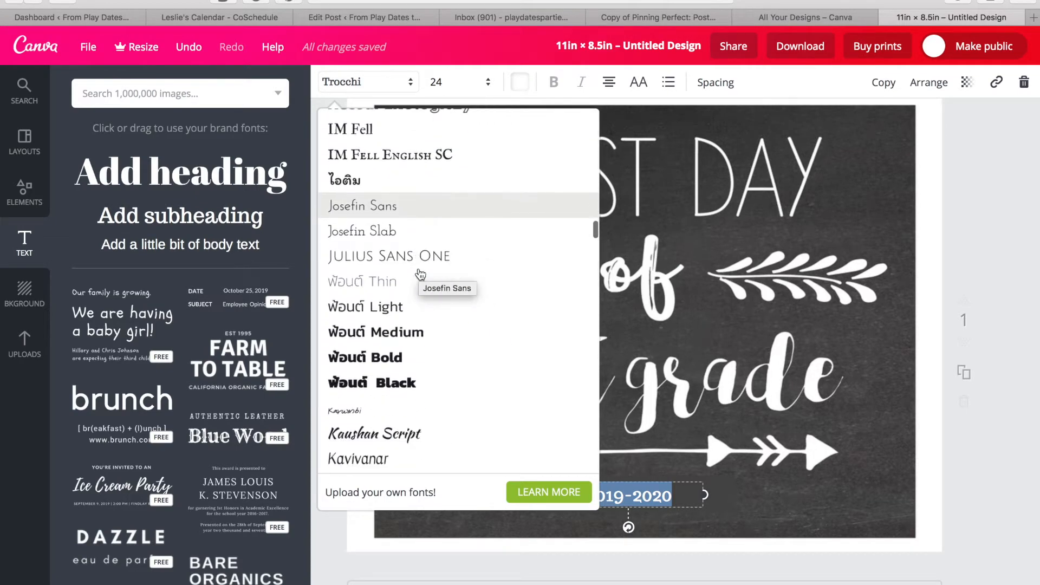
{"action": "scroll", "coordinate": [421, 273], "scroll_direction": "down", "scroll_amount": 6}
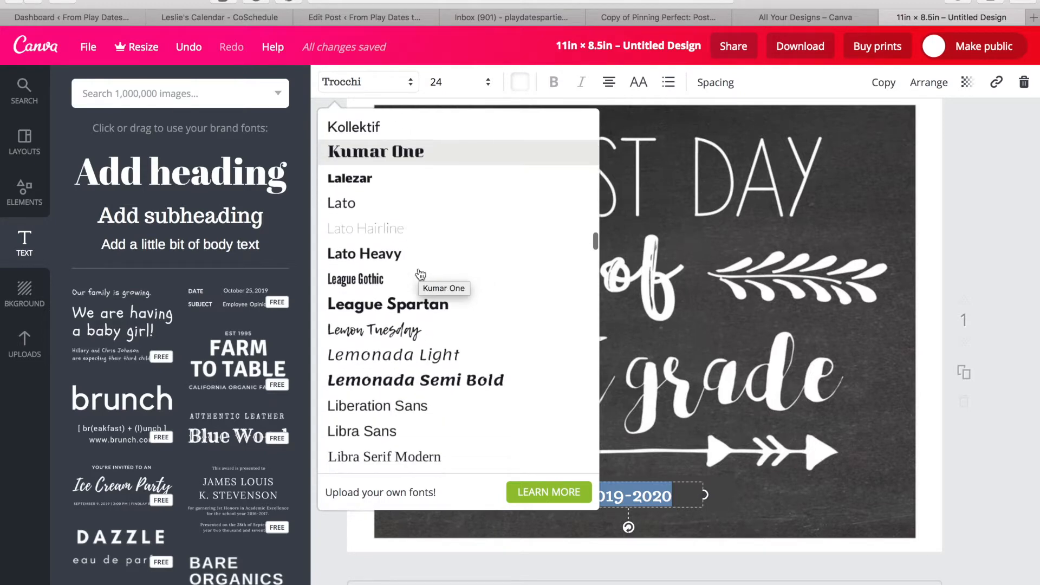
{"action": "scroll", "coordinate": [421, 273], "scroll_direction": "down", "scroll_amount": 8}
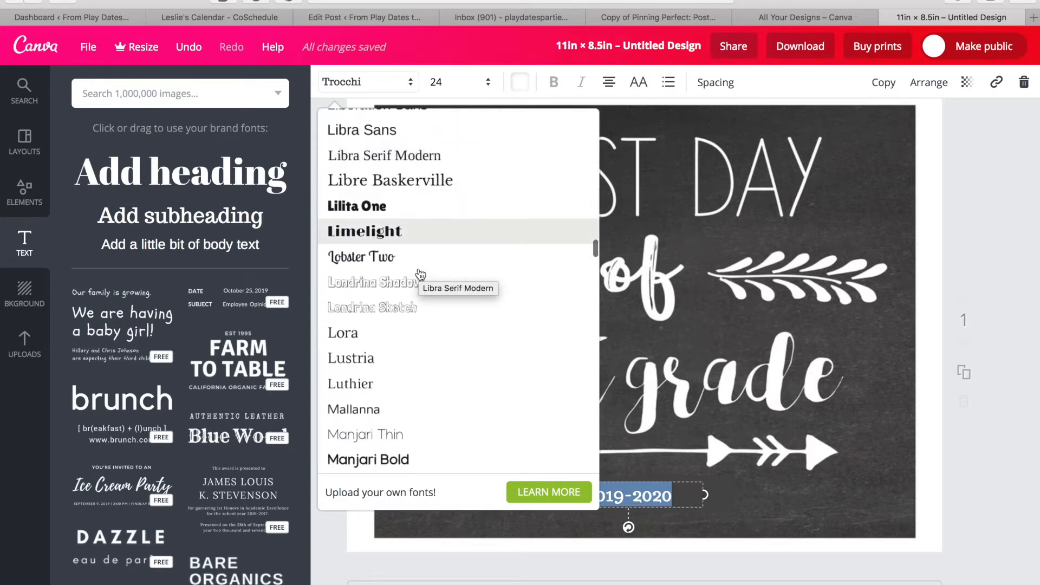
{"action": "scroll", "coordinate": [420, 274], "scroll_direction": "down", "scroll_amount": 8}
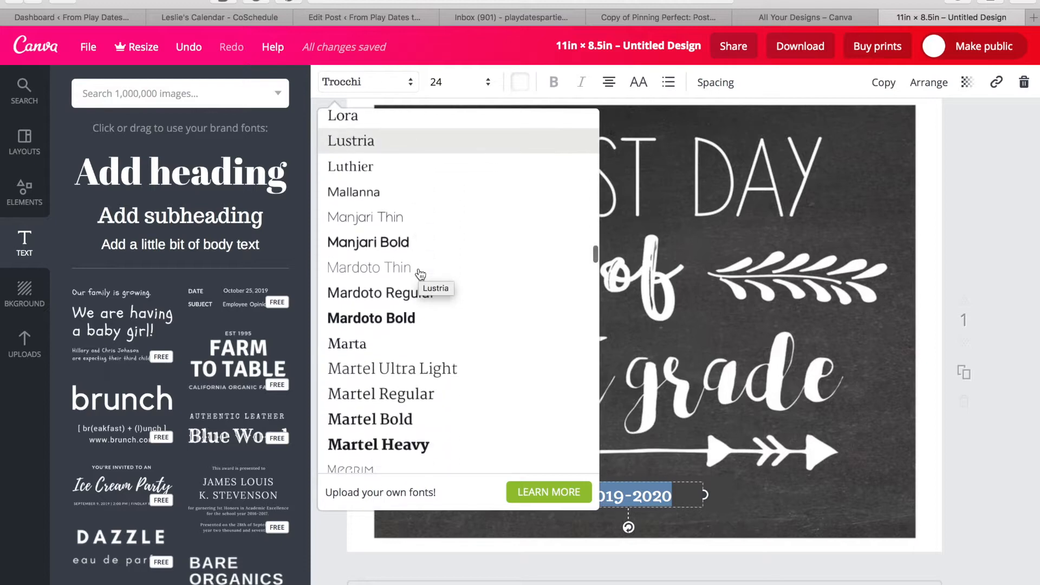
{"action": "scroll", "coordinate": [420, 273], "scroll_direction": "down", "scroll_amount": 8}
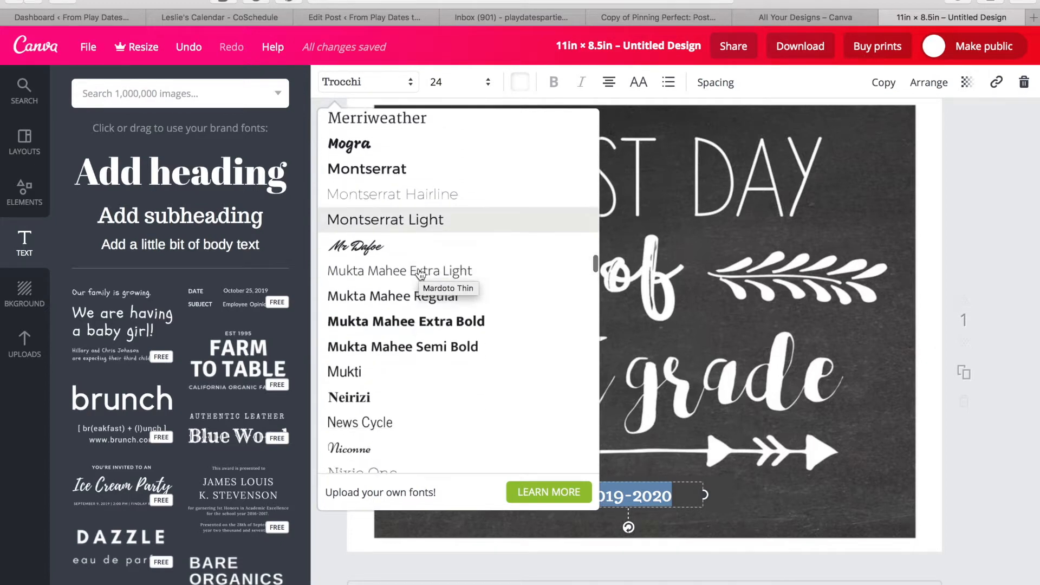
{"action": "scroll", "coordinate": [420, 273], "scroll_direction": "down", "scroll_amount": 8}
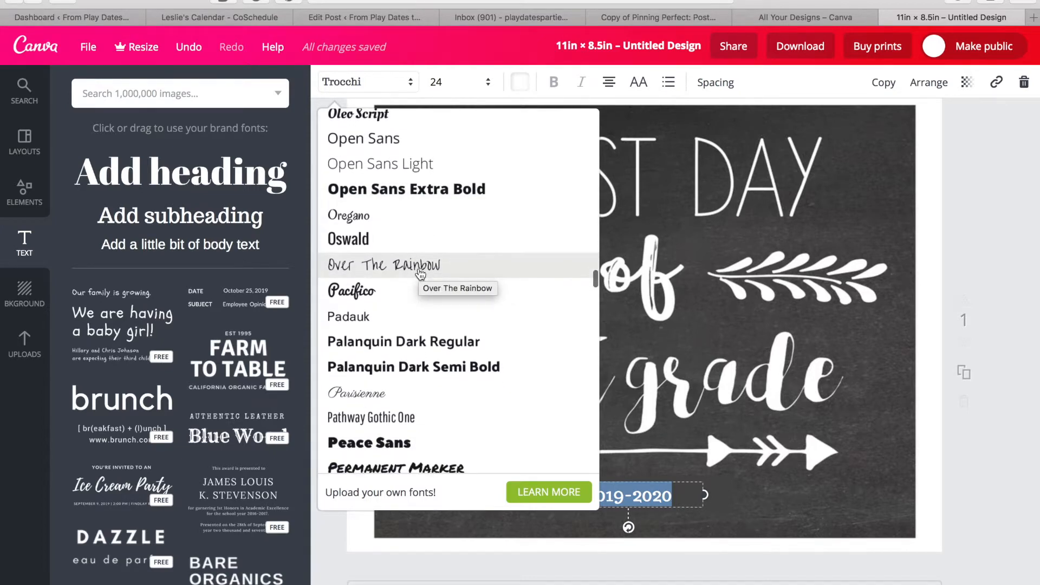
{"action": "scroll", "coordinate": [420, 274], "scroll_direction": "down", "scroll_amount": 3}
{"action": "scroll", "coordinate": [420, 274], "scroll_direction": "down", "scroll_amount": 5}
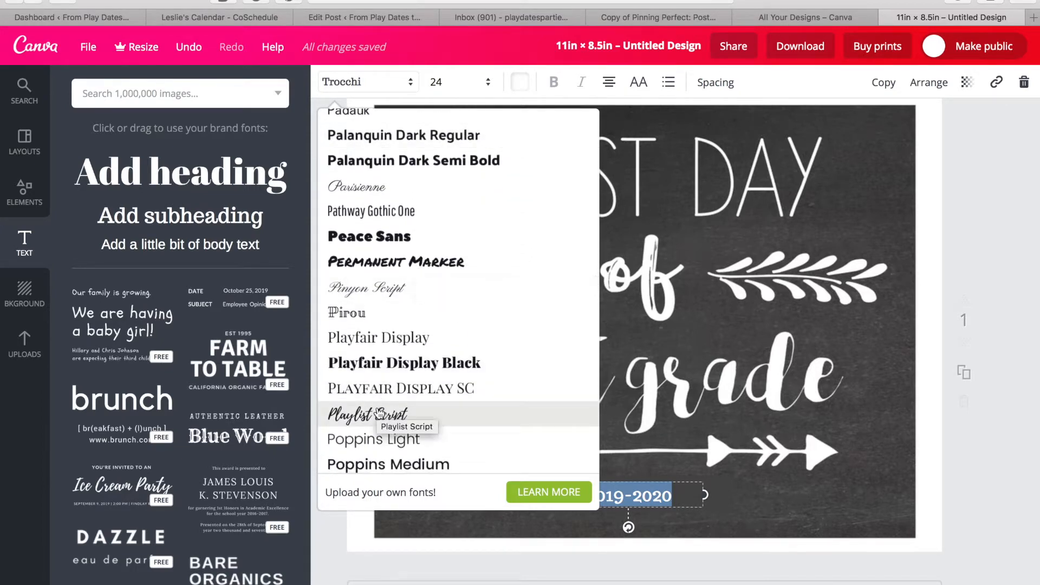
{"action": "left_click", "coordinate": [379, 412]}
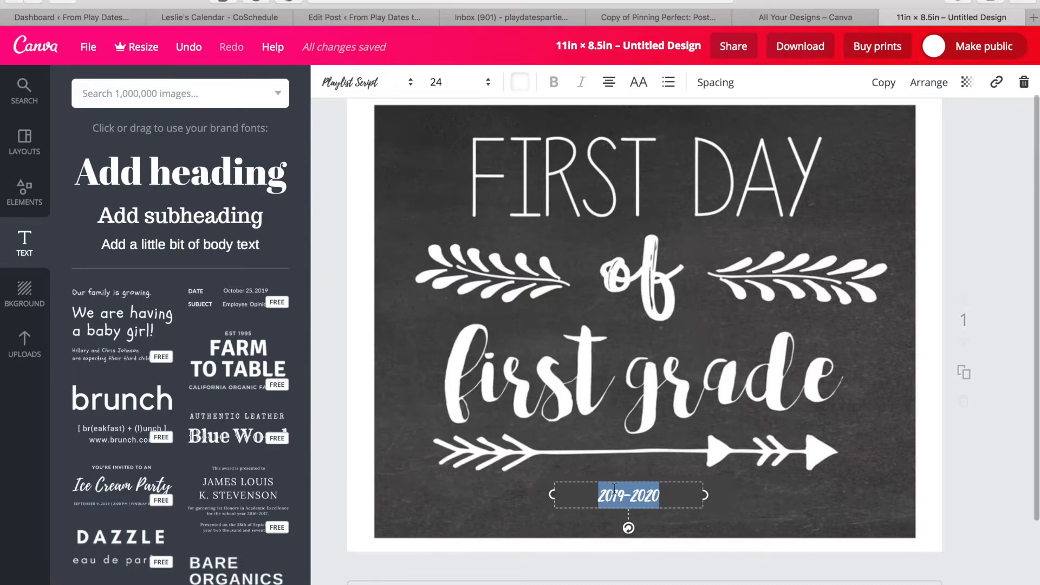
Set the 2019-2020 text size to 36, then enlarge it to 48.
{"action": "left_click", "coordinate": [490, 84]}
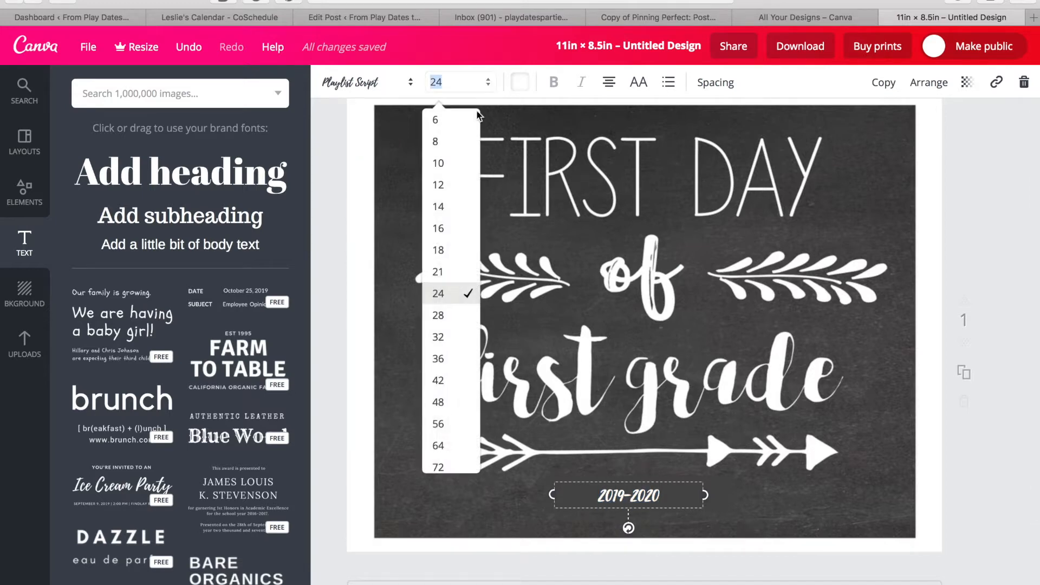
{"action": "left_click", "coordinate": [458, 357]}
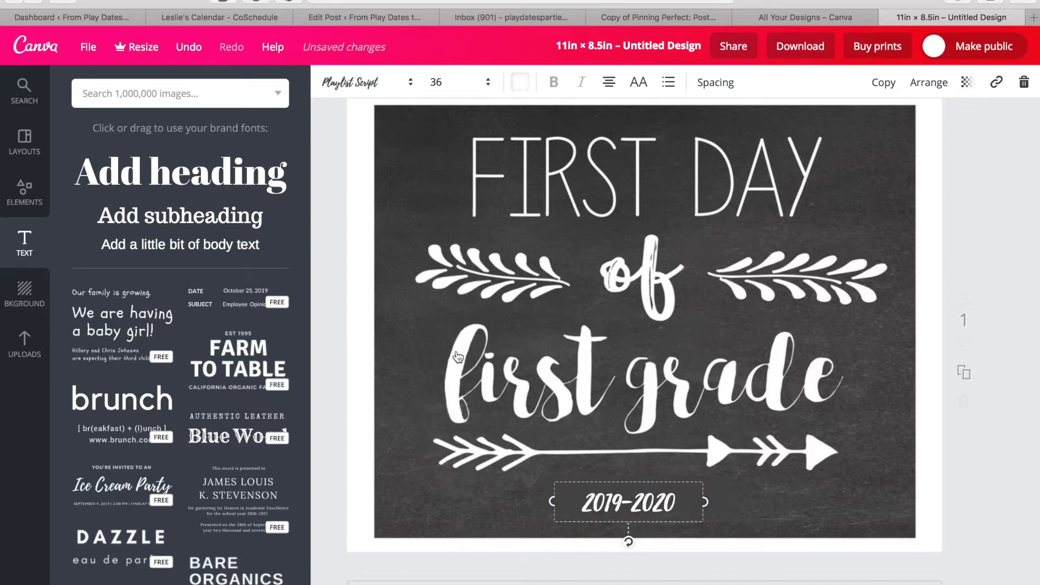
{"action": "left_click", "coordinate": [438, 84]}
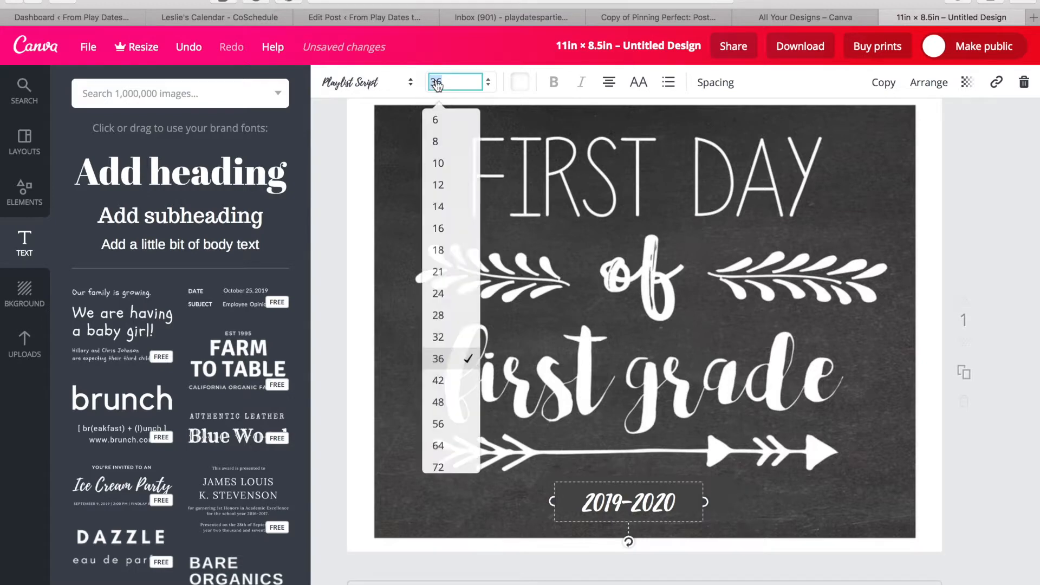
{"action": "left_click", "coordinate": [448, 400]}
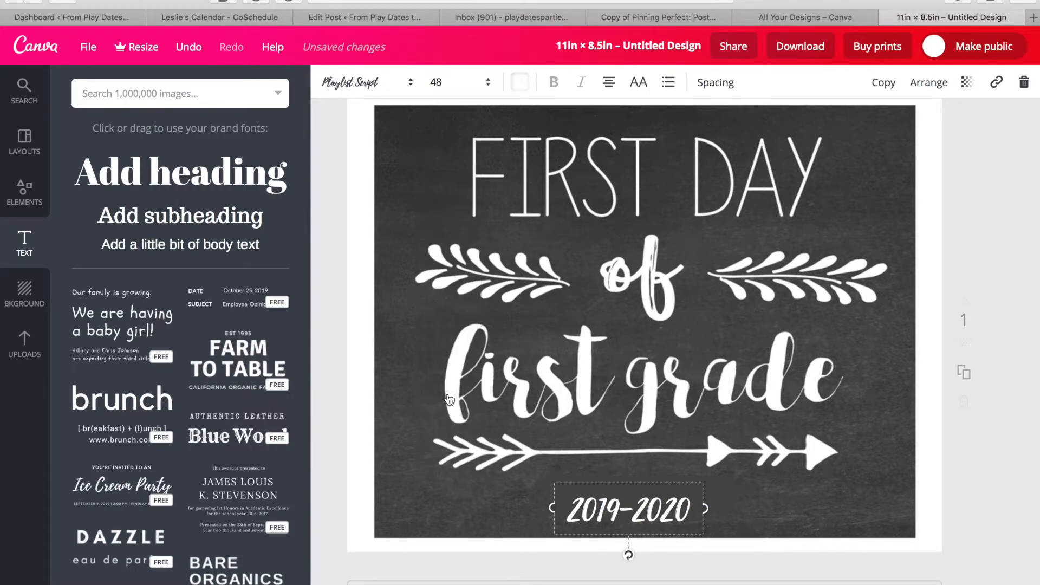
Move the 2019-2020 text box slightly up toward the arrow.
{"action": "left_click", "coordinate": [1002, 427]}
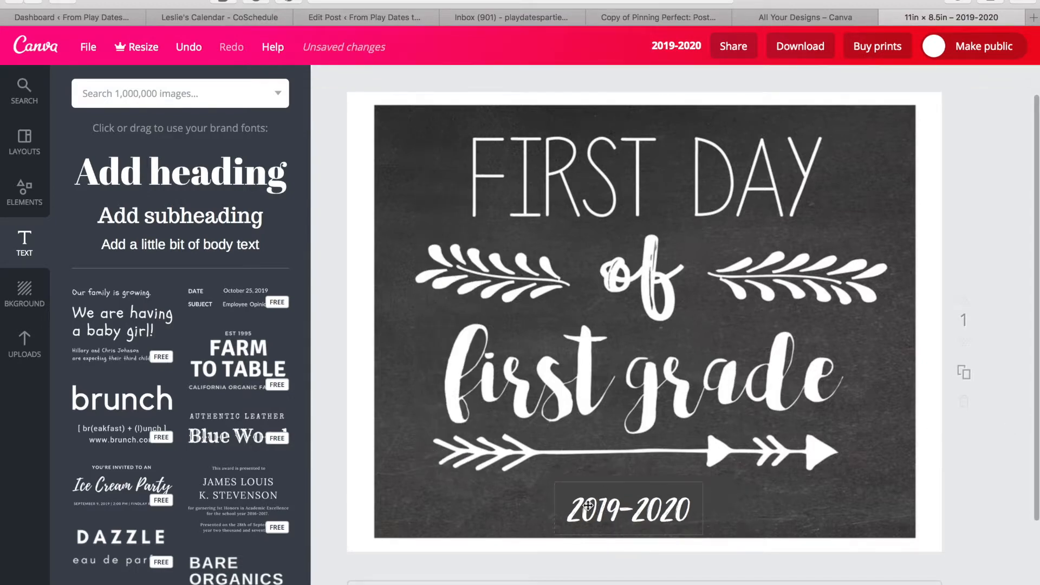
{"action": "left_click_drag", "start_coordinate": [597, 514], "coordinate": [596, 498]}
{"action": "left_click", "coordinate": [1011, 489]}
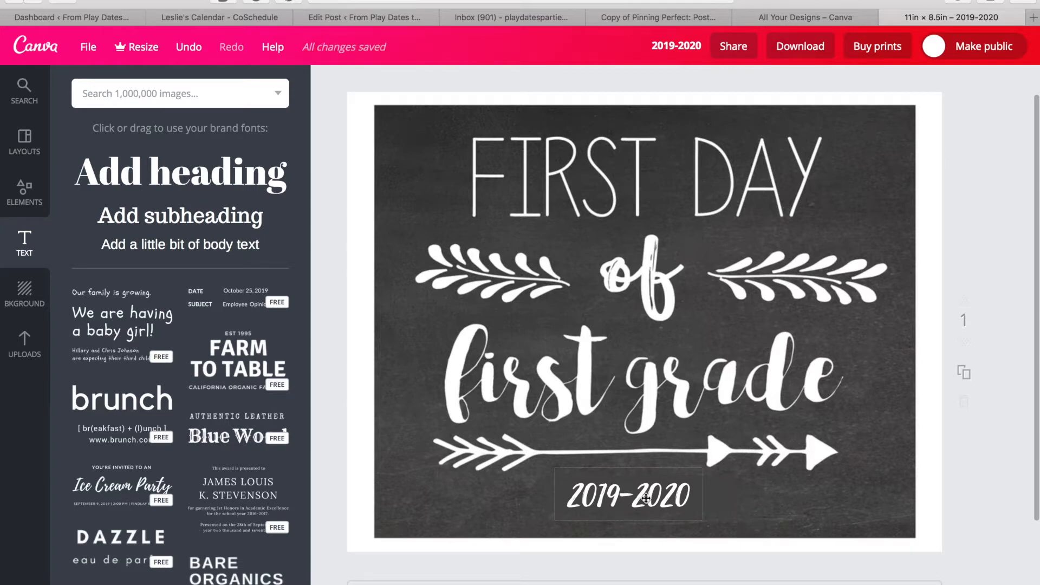
{"action": "left_click", "coordinate": [646, 499]}
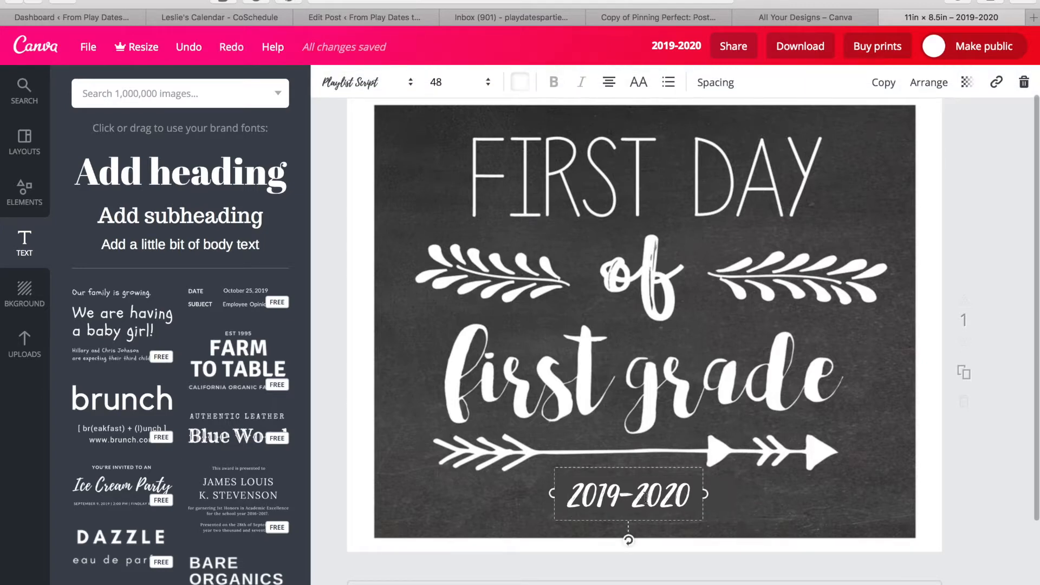
Nudge the 2019-2020 text slightly right and up so it sits centred under the arrow.
{"action": "left_click", "coordinate": [986, 492]}
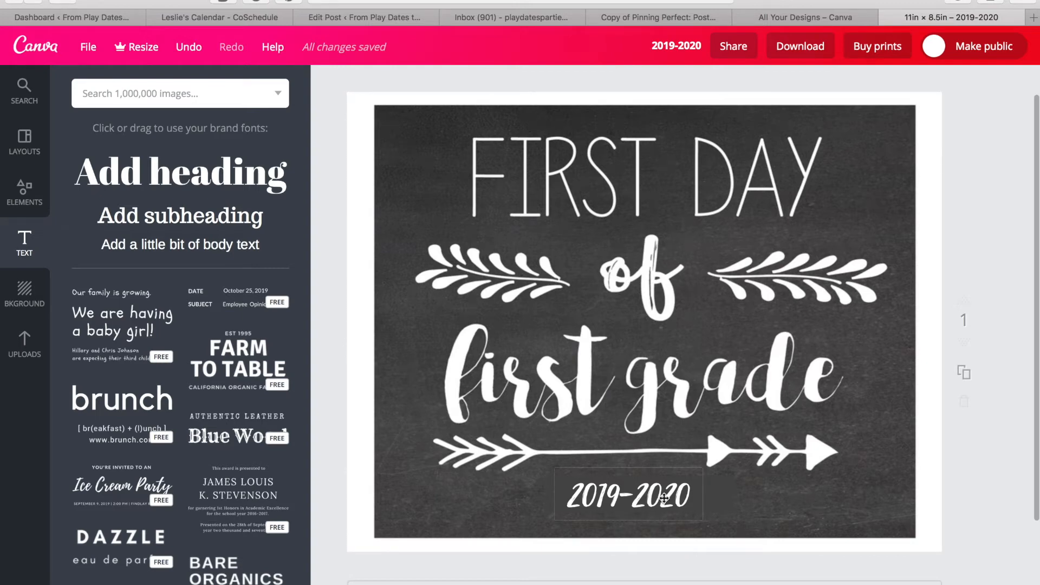
{"action": "left_click_drag", "start_coordinate": [668, 499], "coordinate": [671, 495]}
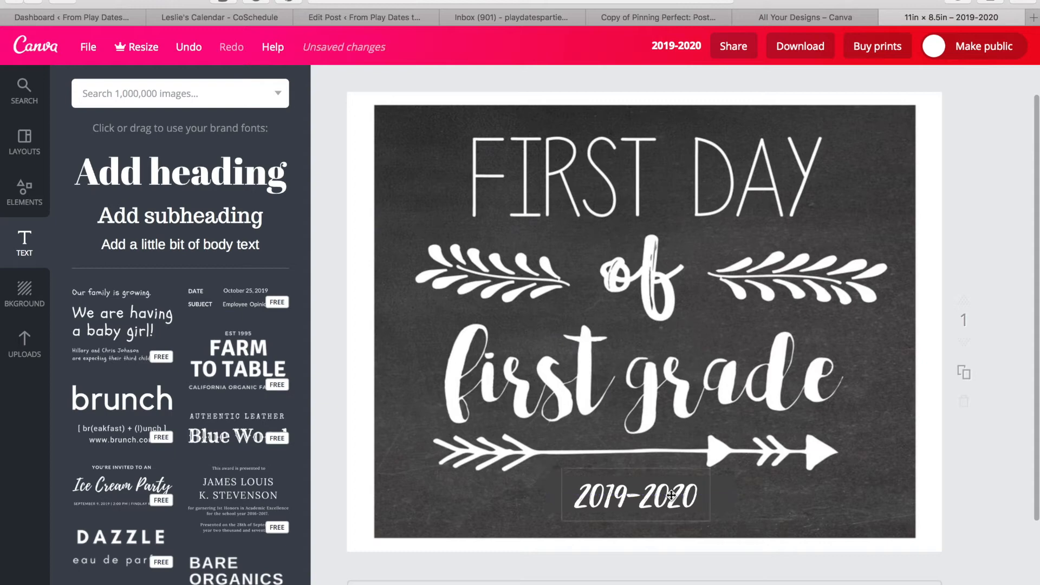
{"action": "scroll", "coordinate": [671, 495], "scroll_direction": "up", "scroll_amount": 1}
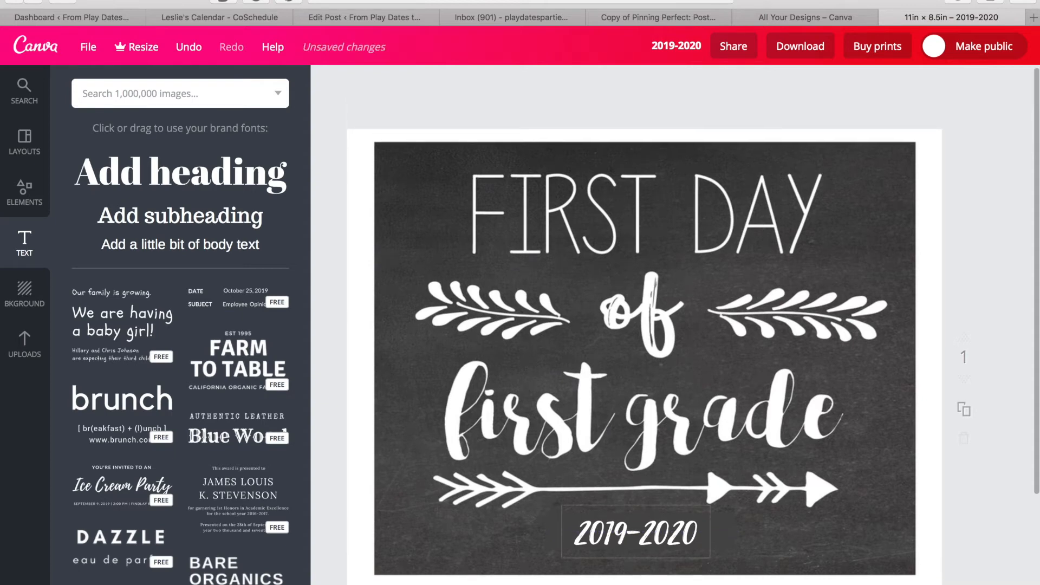
{"action": "scroll", "coordinate": [671, 495], "scroll_direction": "down", "scroll_amount": 1}
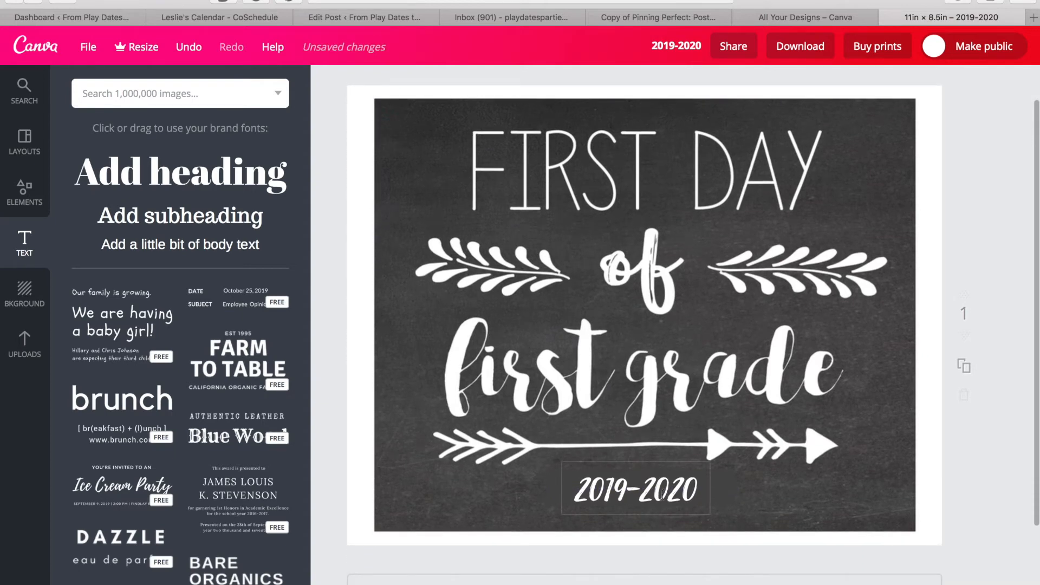
{"action": "key", "text": "super+z"}
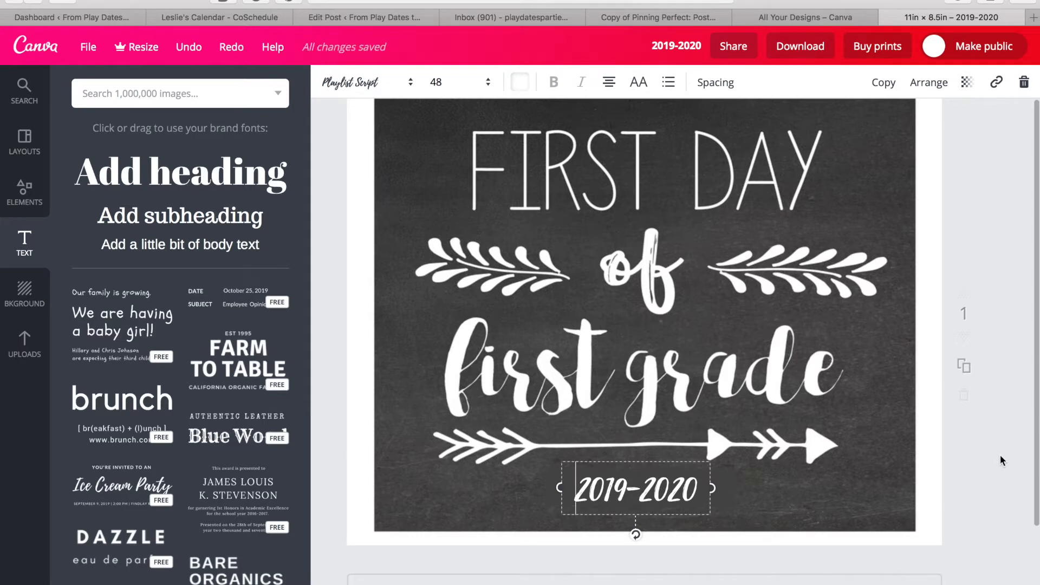
{"action": "left_click", "coordinate": [995, 466]}
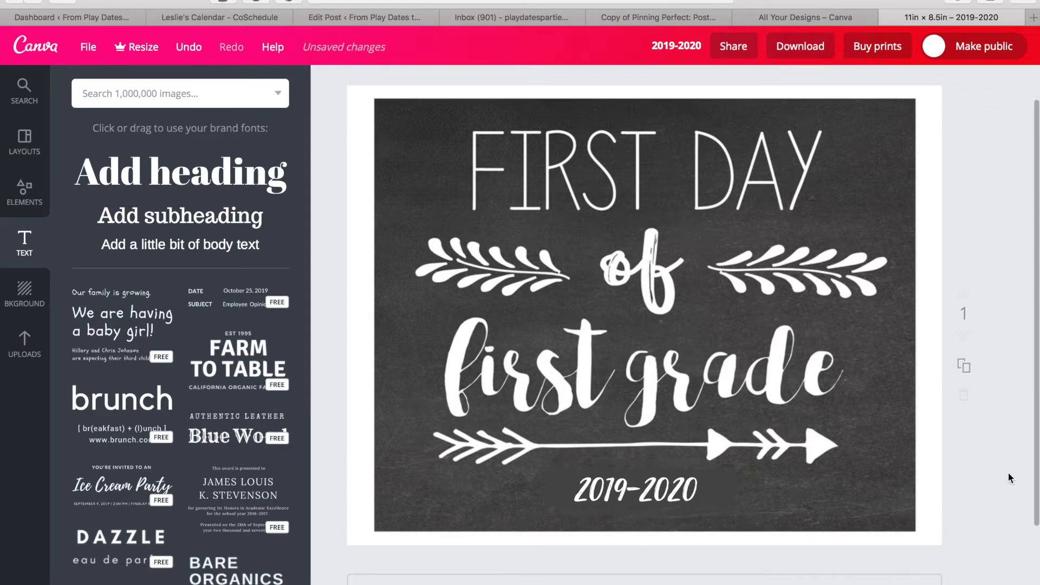